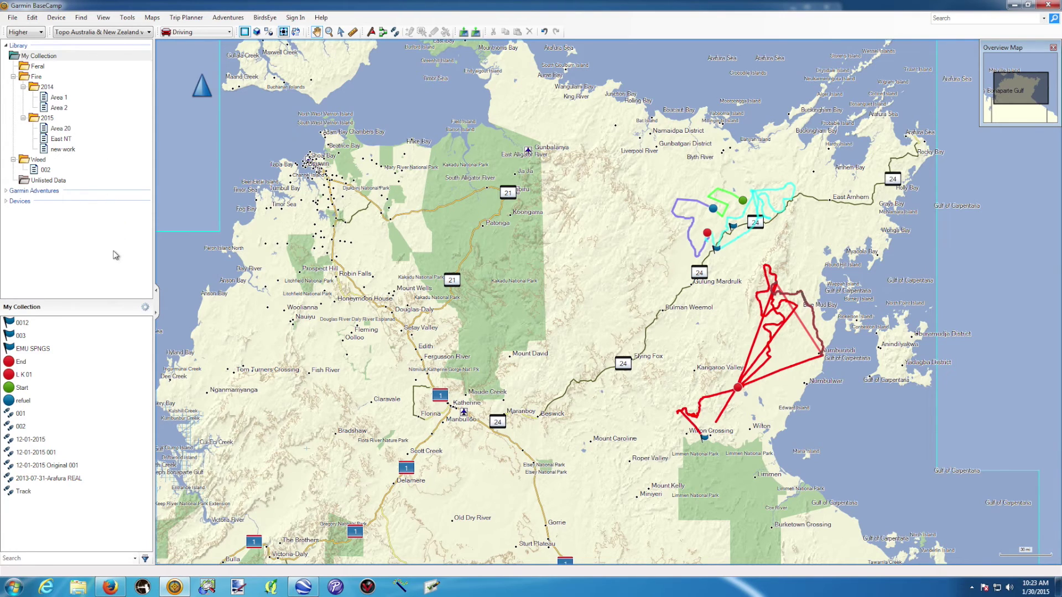
Step: Show the Area 20 list's 12-01-2015 track on the map and examine its full extent
click(58, 130)
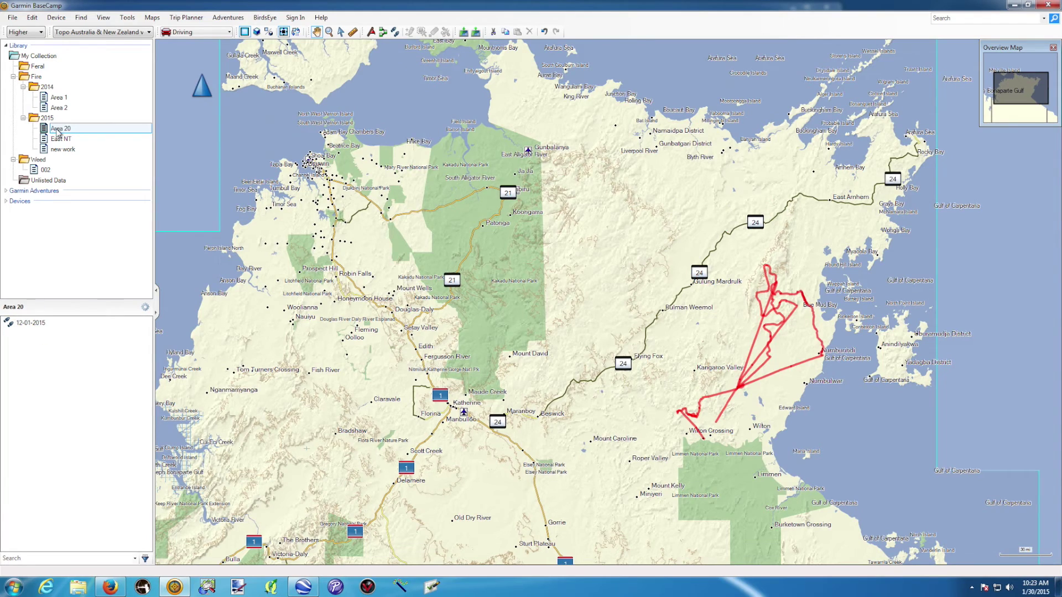
click(36, 325)
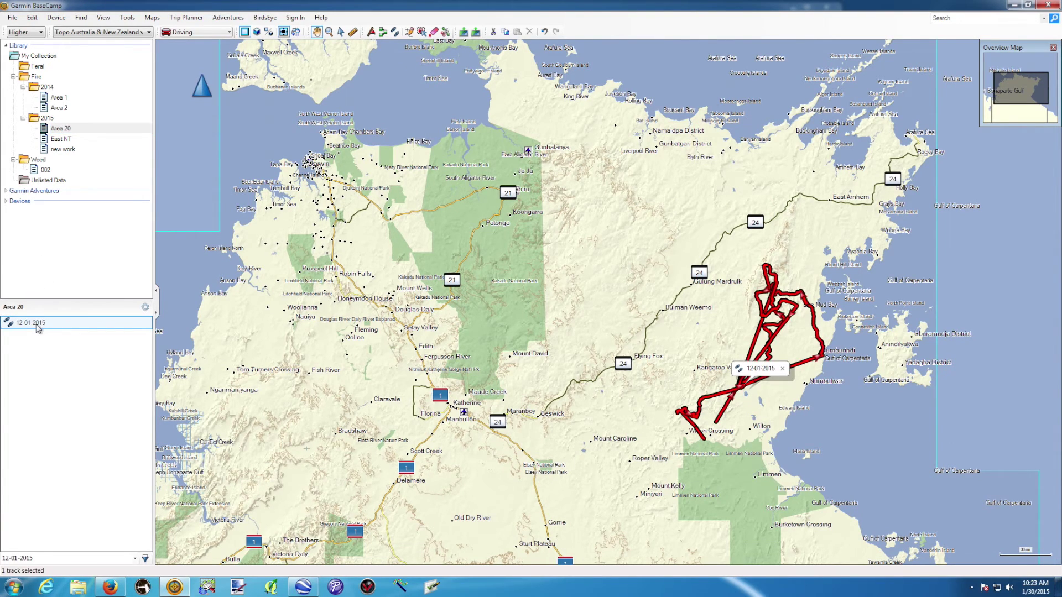
drag(741, 329, 581, 283)
scroll(582, 283, up, 1)
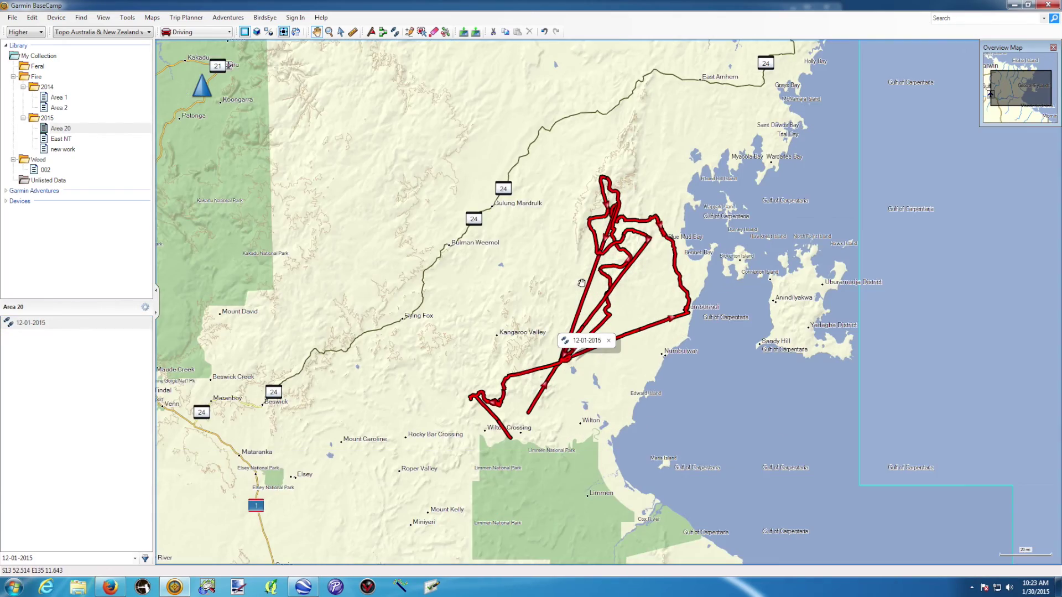
scroll(581, 283, up, 3)
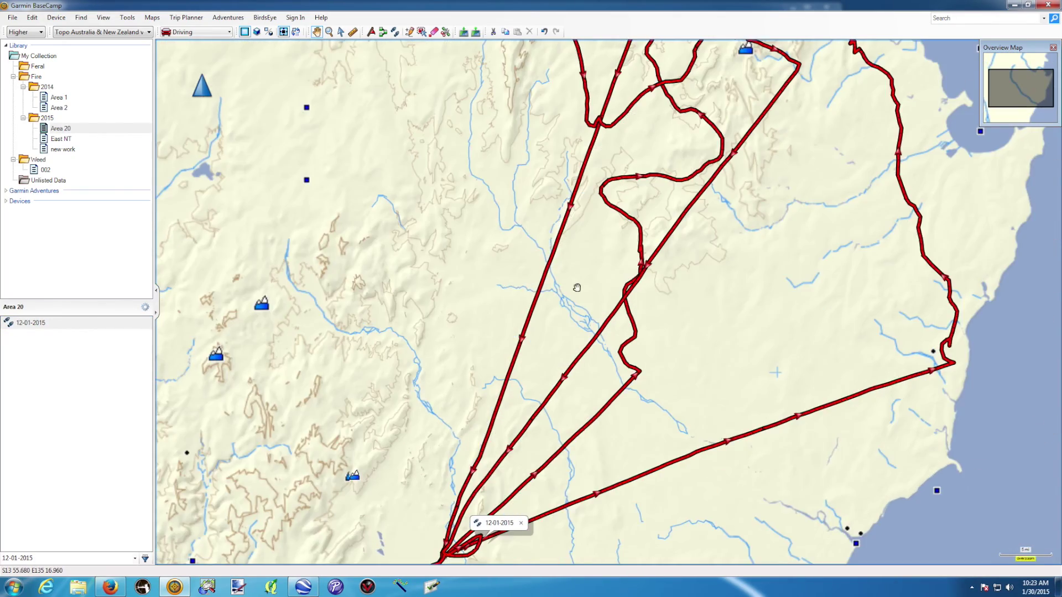
scroll(448, 313, up, 1)
scroll(446, 310, down, 4)
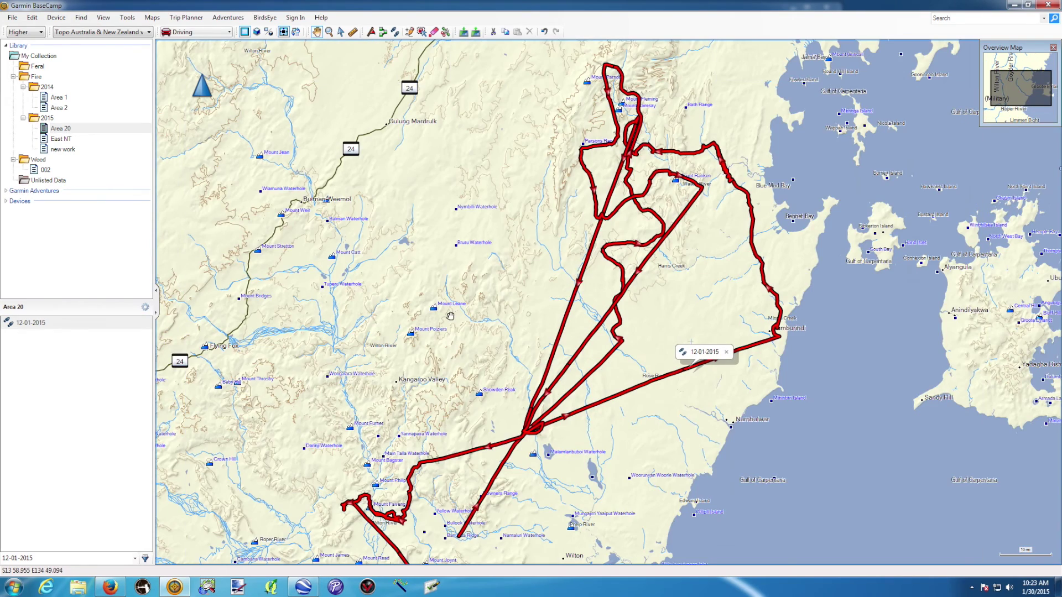
drag(433, 325, 412, 308)
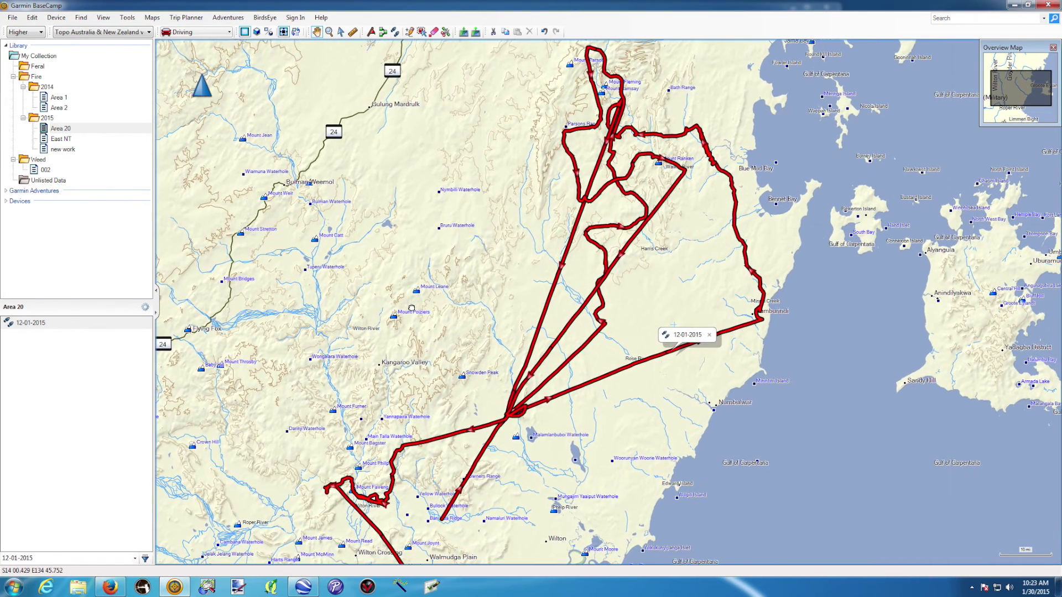
scroll(411, 309, down, 1)
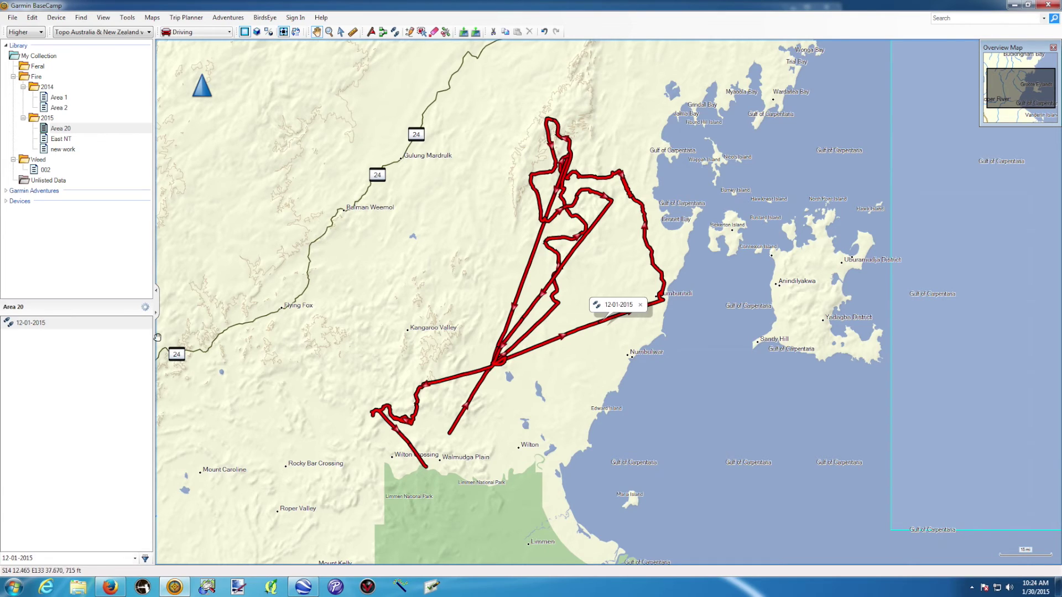
Step: Rename the 12-01-2015 track in Area 20 as 12-01-2015 Original
click(42, 328)
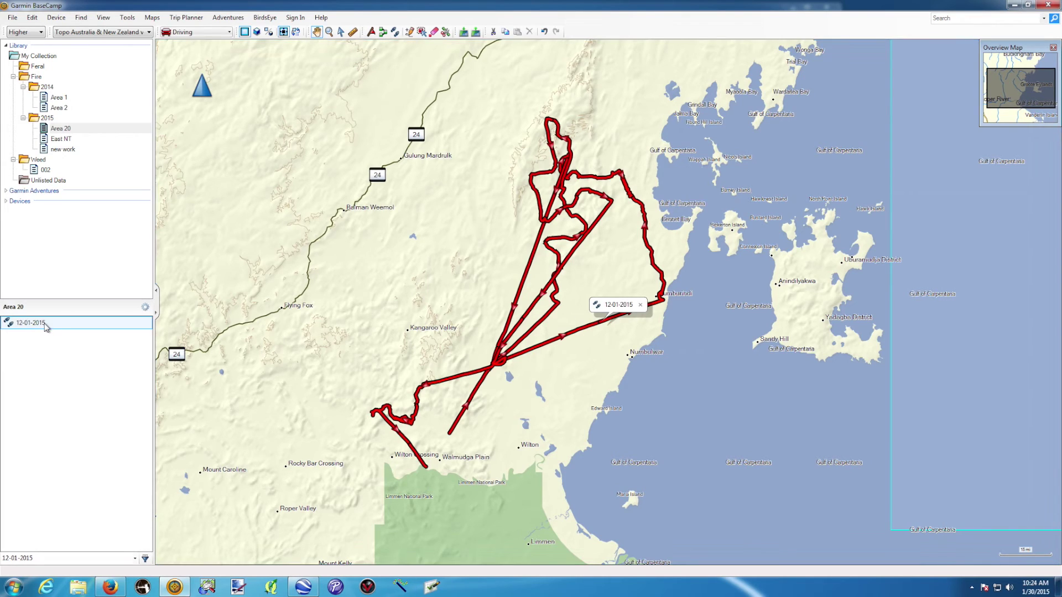
right_click(43, 328)
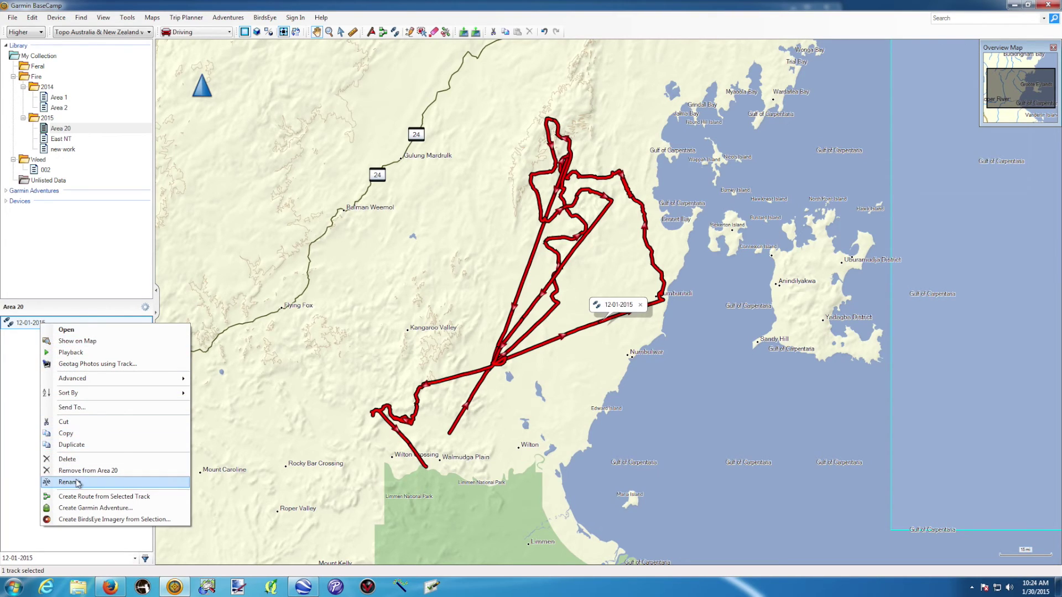
click(78, 482)
click(51, 325)
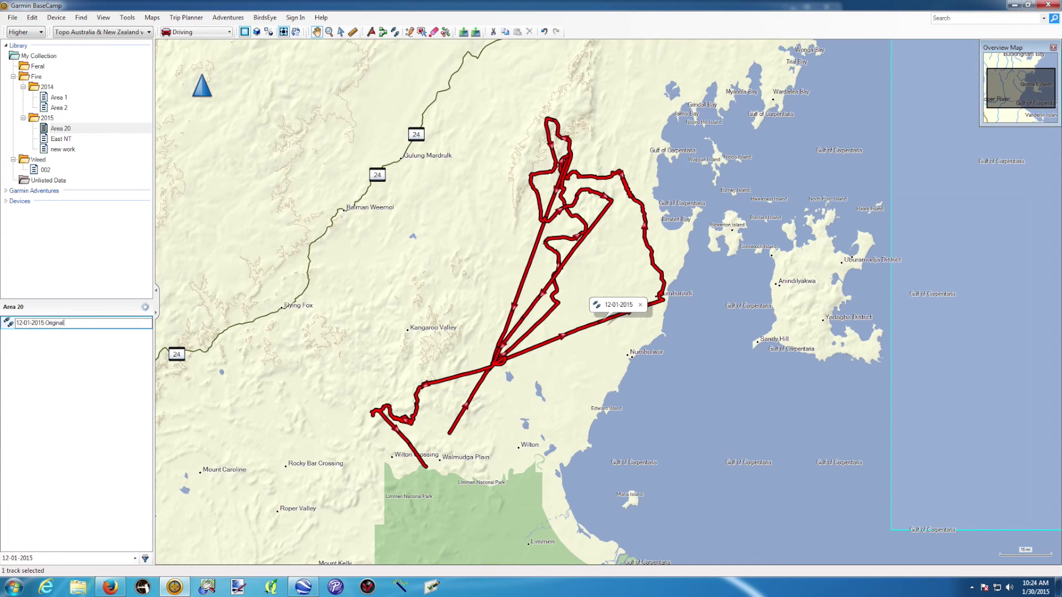
key(Return)
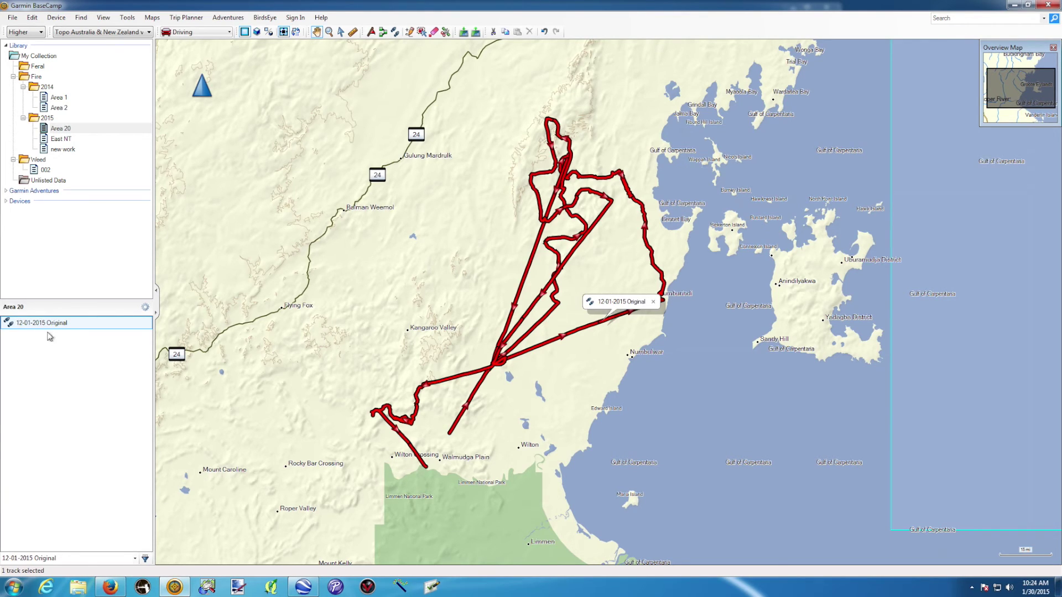
Step: Duplicate the 12-01-2015 Original track and rename the copy as 12-01-2015 Part 1
right_click(56, 328)
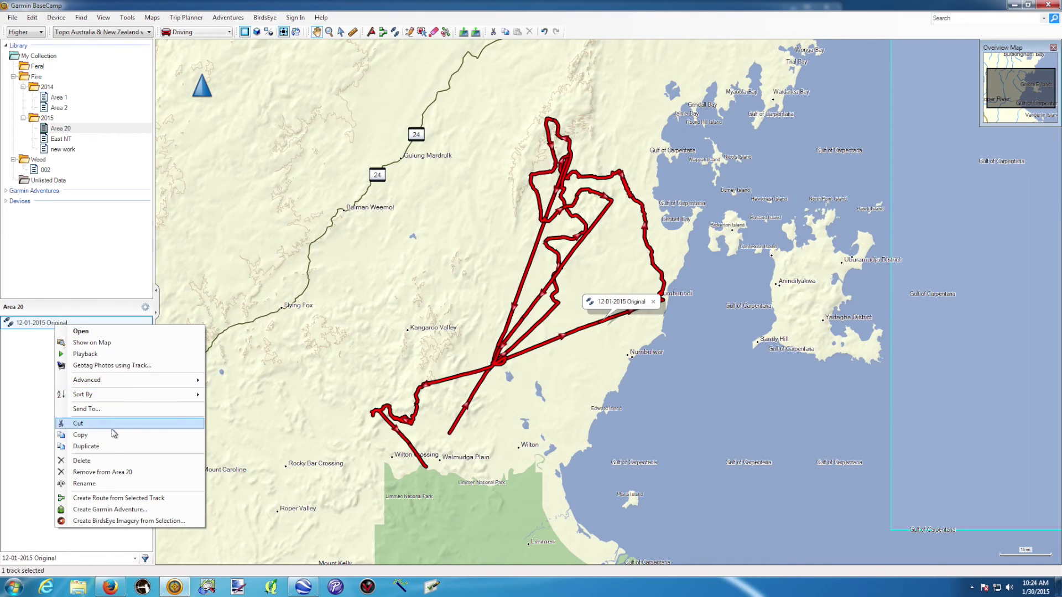
click(104, 446)
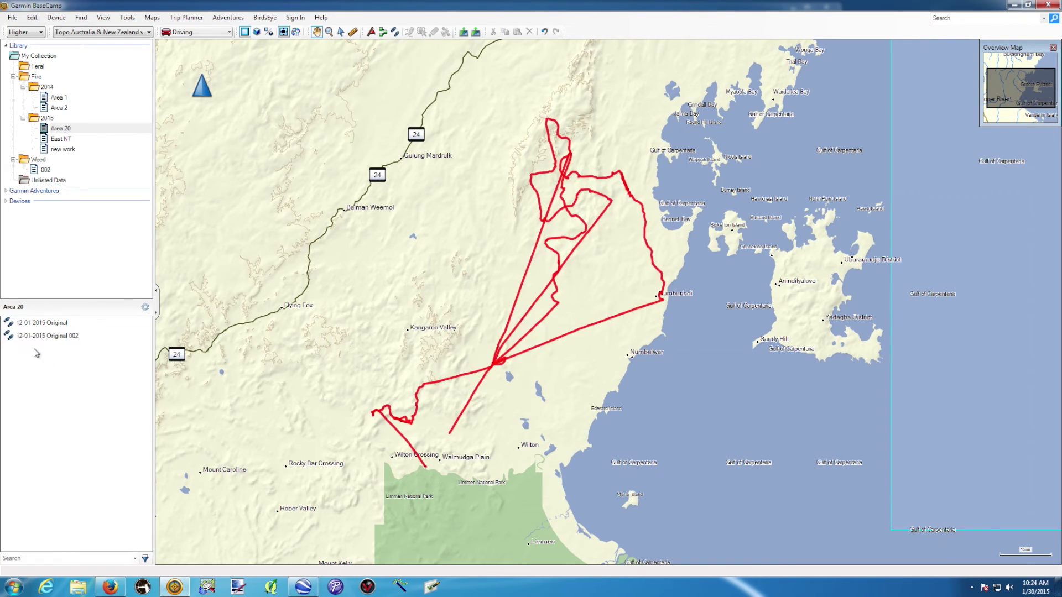
right_click(55, 338)
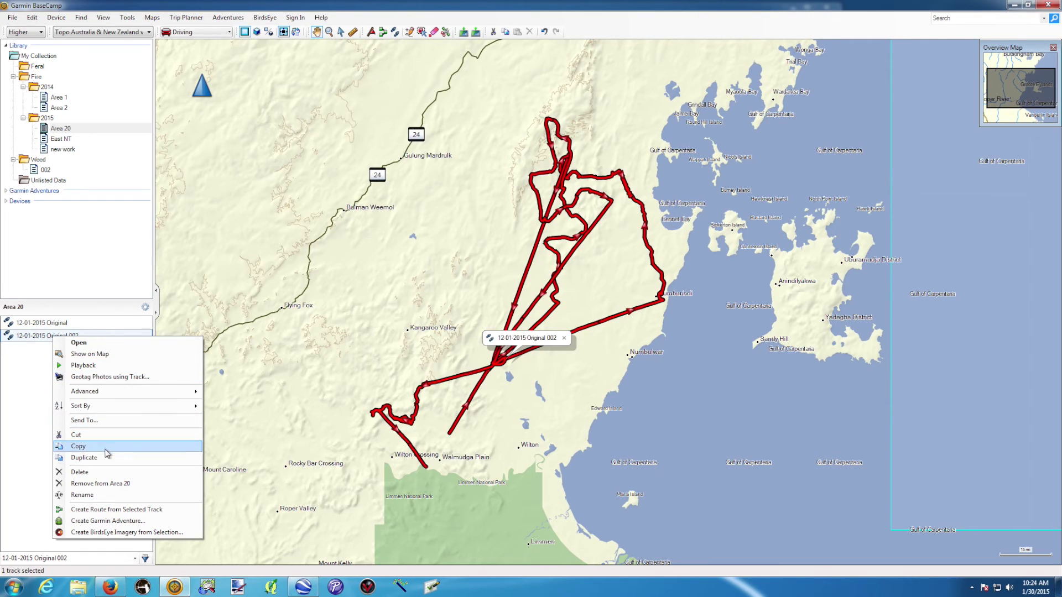
click(98, 497)
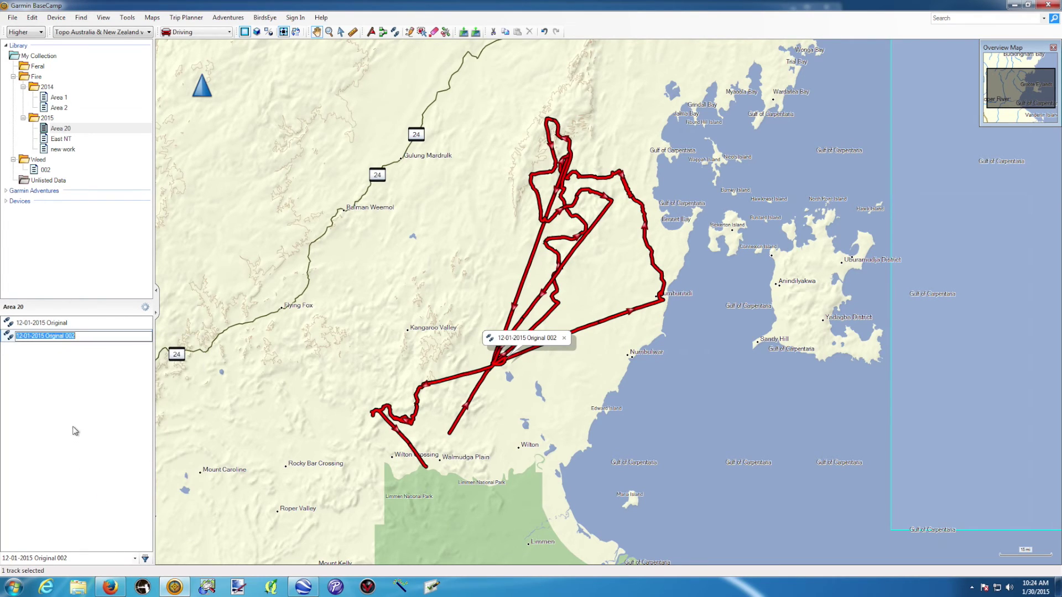
click(50, 337)
drag(46, 337, 92, 337)
text(Part)
key(Return)
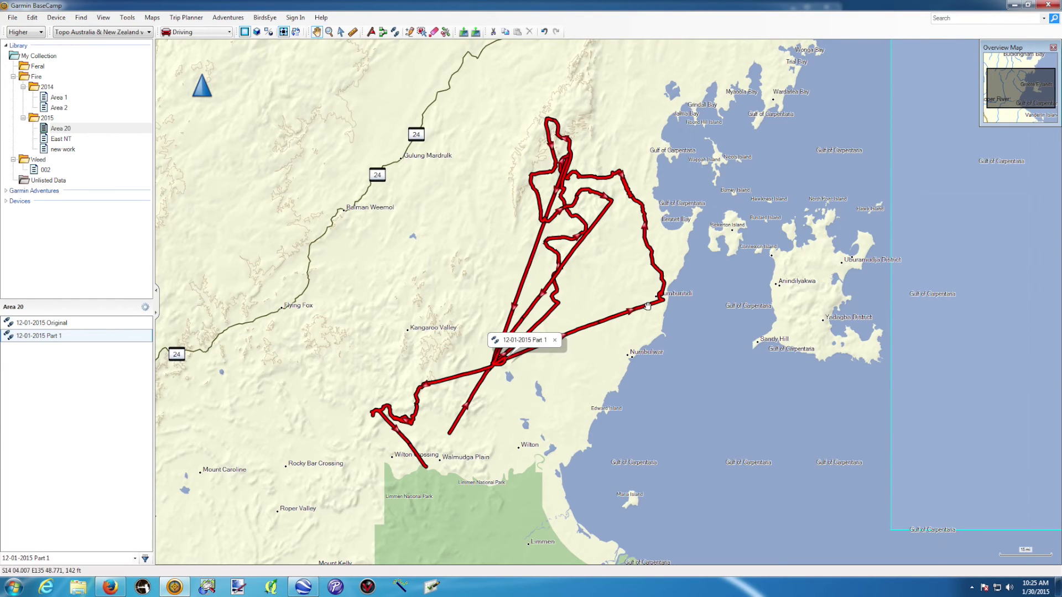
Step: Open the properties of 12-01-2015 Part 1 clear of the track and locate its last and first points on the map
double_click(47, 338)
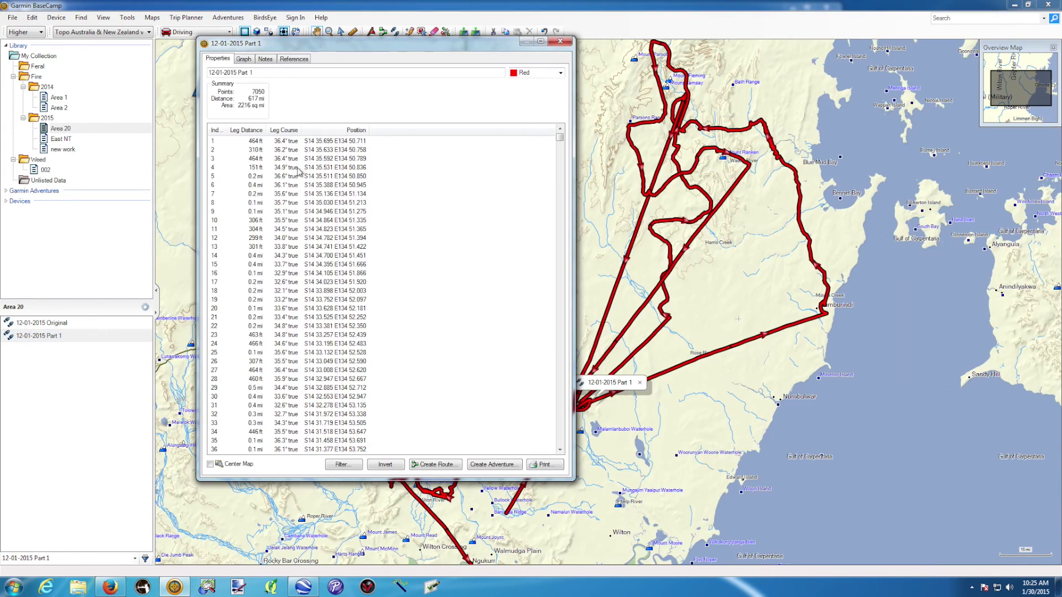
drag(445, 45, 264, 27)
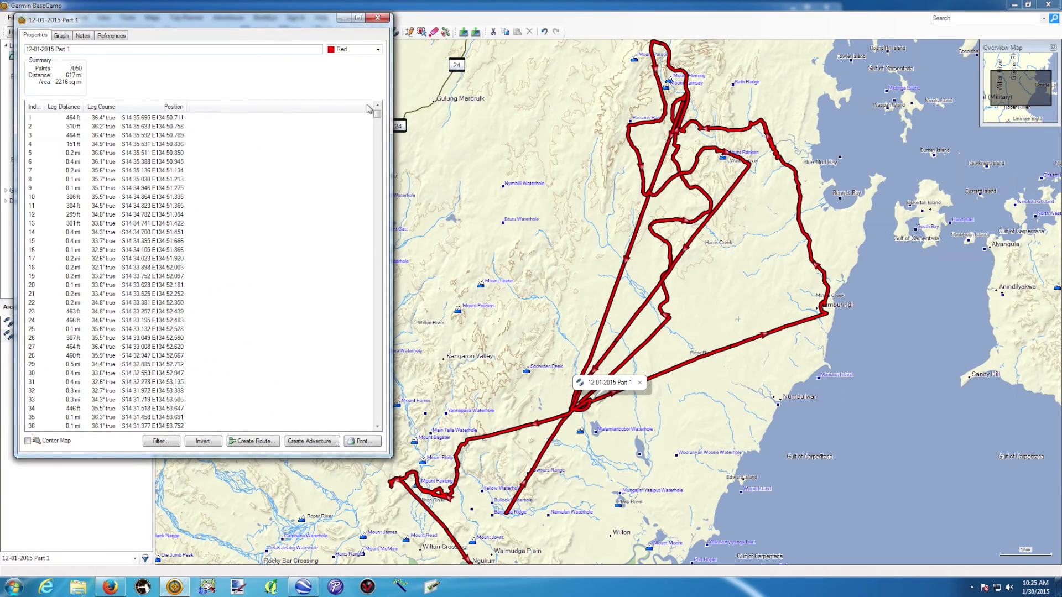
drag(379, 118, 375, 440)
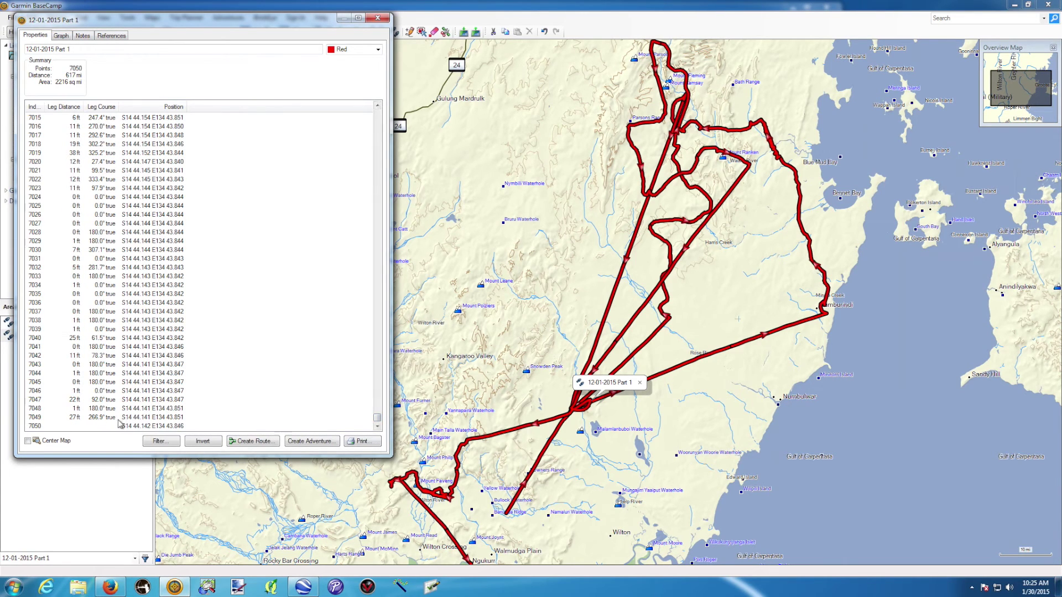
click(133, 425)
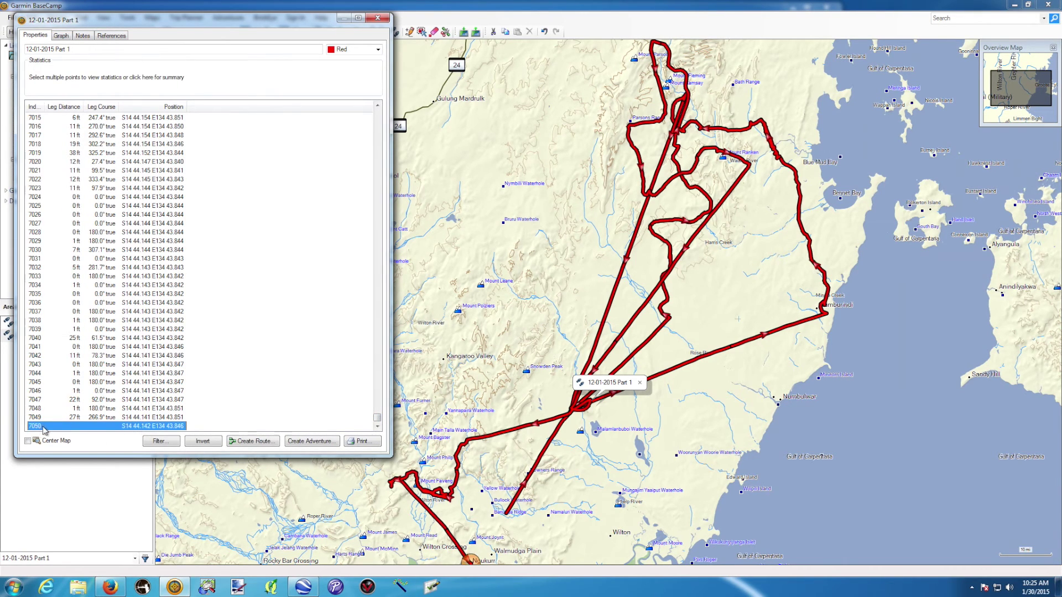
drag(379, 423, 377, 113)
click(66, 118)
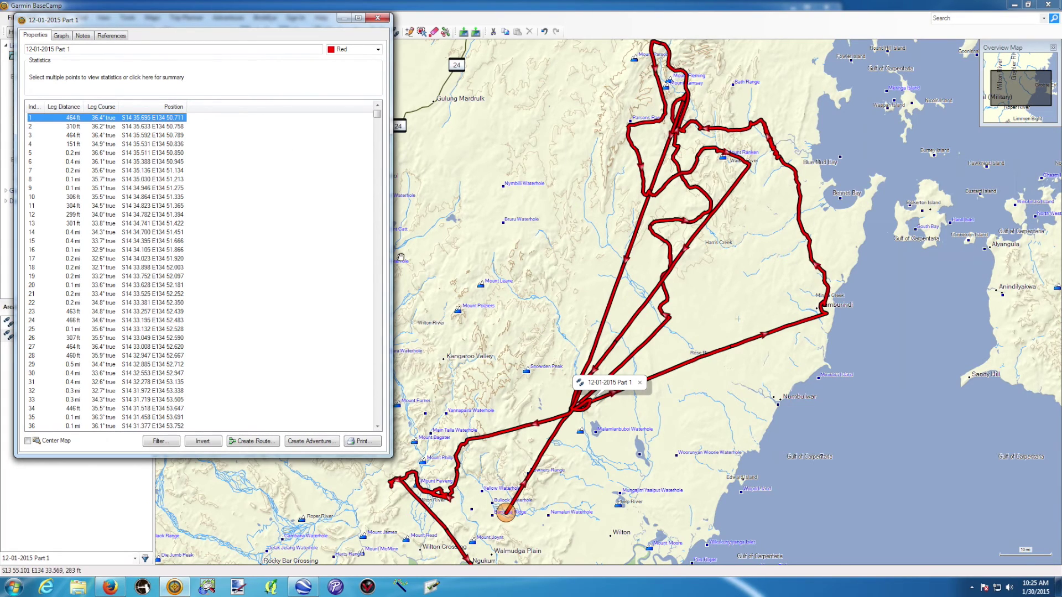
click(48, 127)
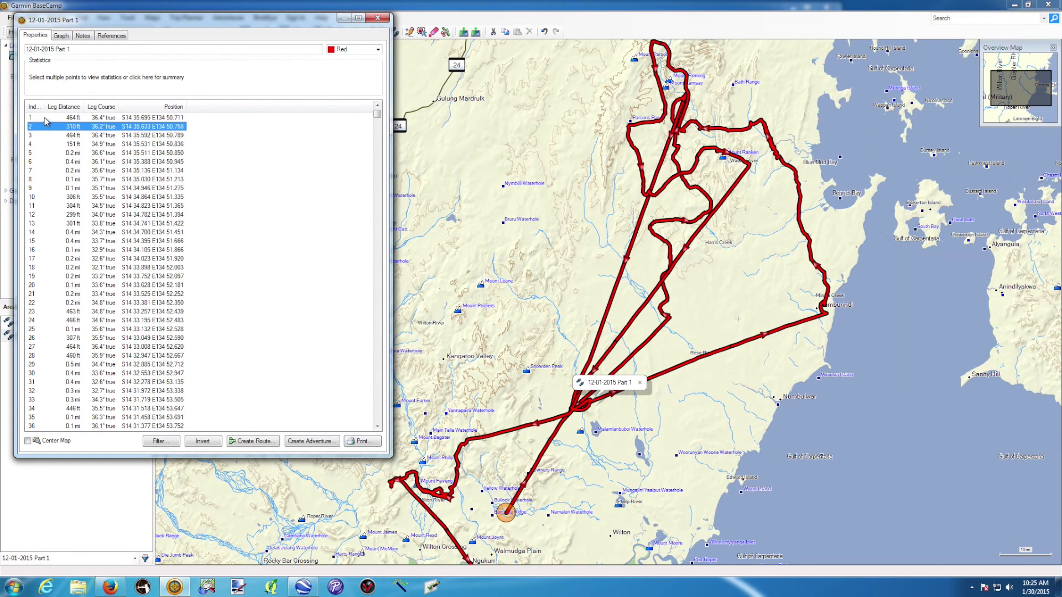
click(47, 119)
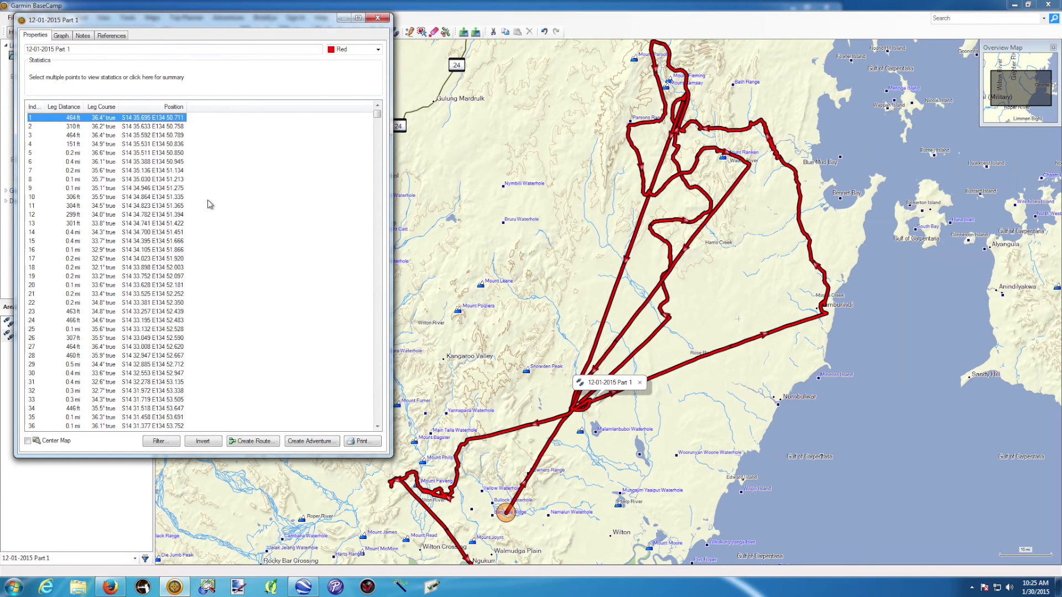
Step: Step forward and back through the first few dozen track points to follow their positions along the track on the map
key(Down)
key(Down)
key(Down)
key(Down)
key(Down)
key(Down)
key(Down)
key(Down)
key(Down)
key(Down)
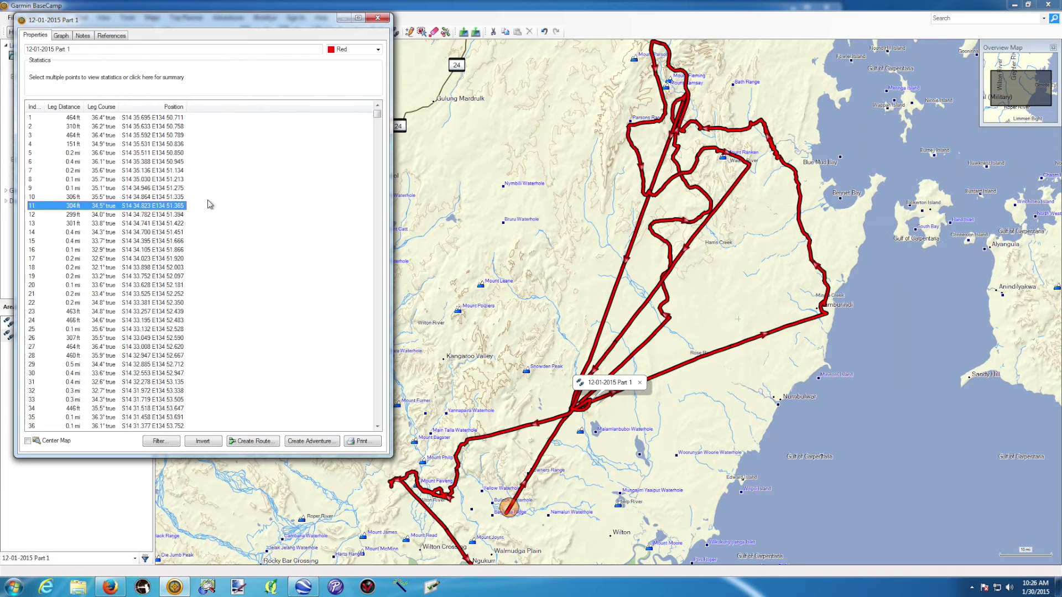
key(Down)
key(Down)
key(Down)
key(Down)
key(Down)
key(Down)
key(Down)
key(Down)
key(Down)
key(Down)
key(Down)
key(Down)
key(Down)
key(Down)
key(Down)
key(Down)
key(Down)
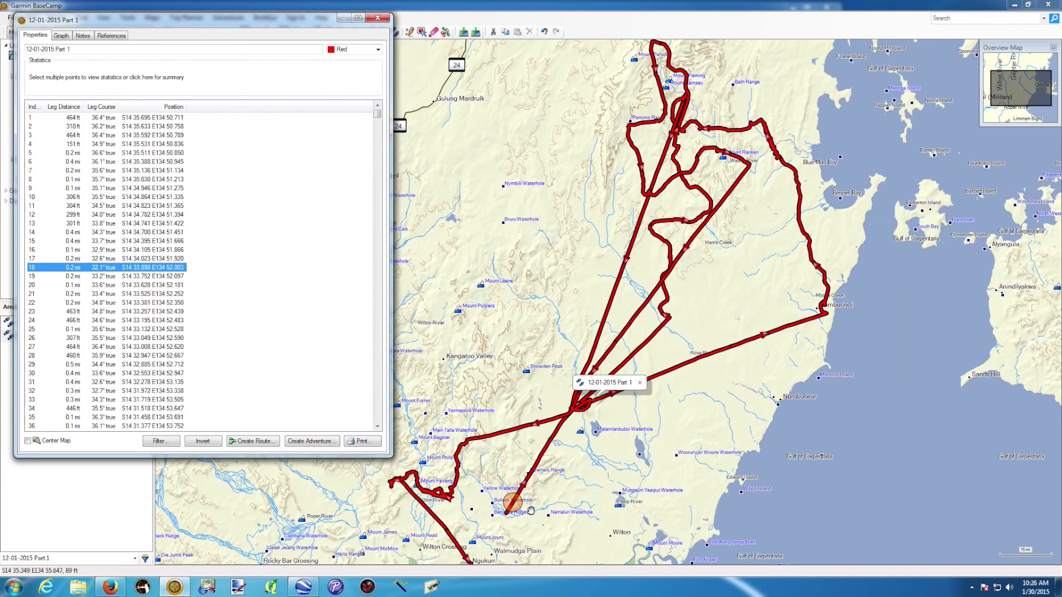
key(Up)
key(Up)
key(Up)
key(Up)
key(Up)
key(Up)
key(Up)
key(Up)
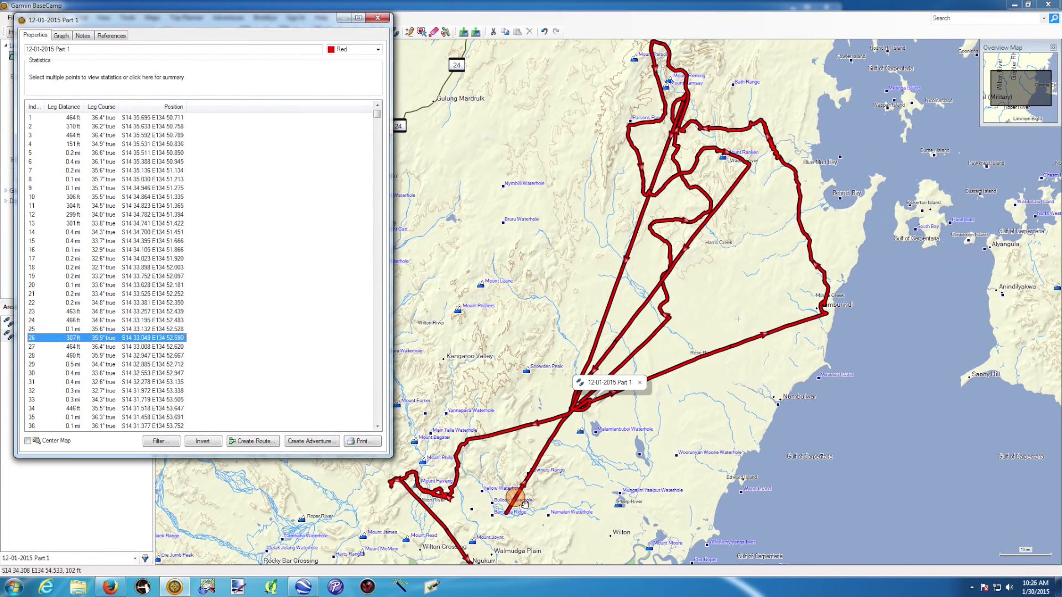
key(Up)
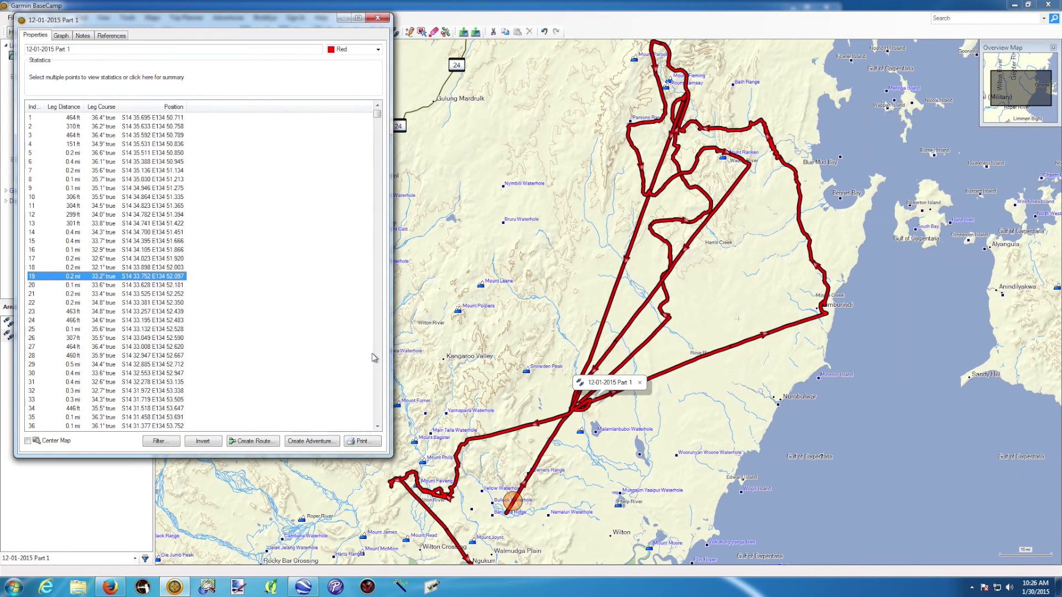
Step: Follow the track points to the first leg's end at the east coast and select point 677 at that corner
key(Page_Up)
key(Page_Down)
key(Page_Down)
key(Page_Down)
key(Page_Down)
key(Page_Down)
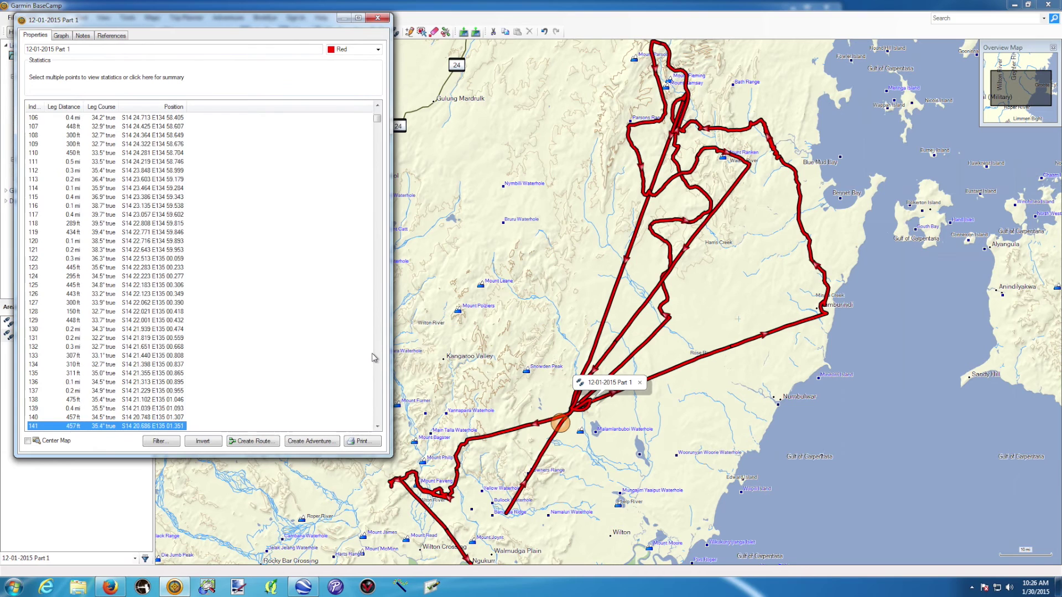
scroll(374, 358, down, 1)
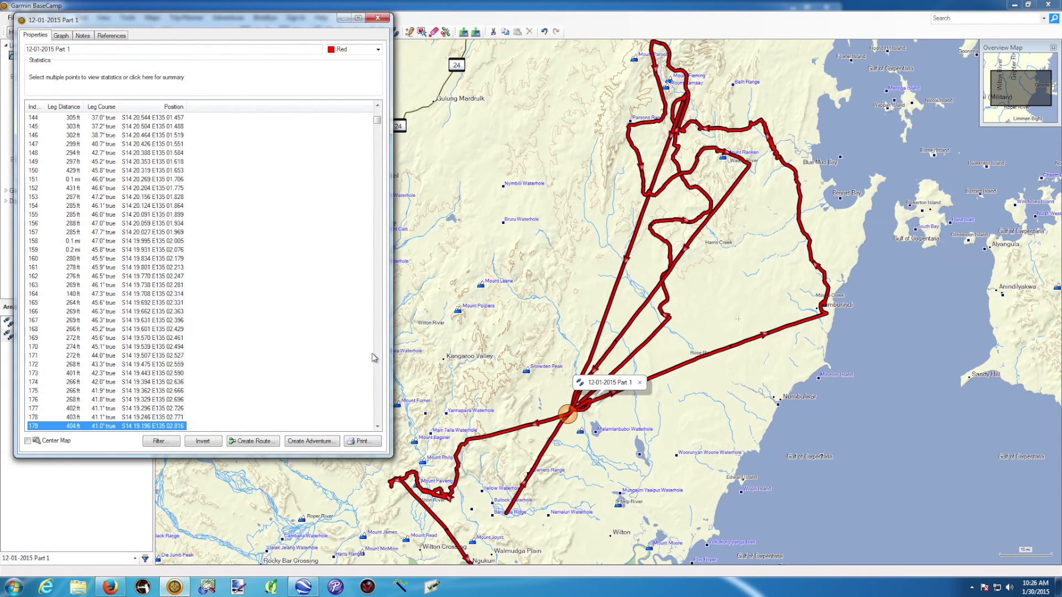
key(Down)
key(Down)
key(Down)
key(Down)
key(Down)
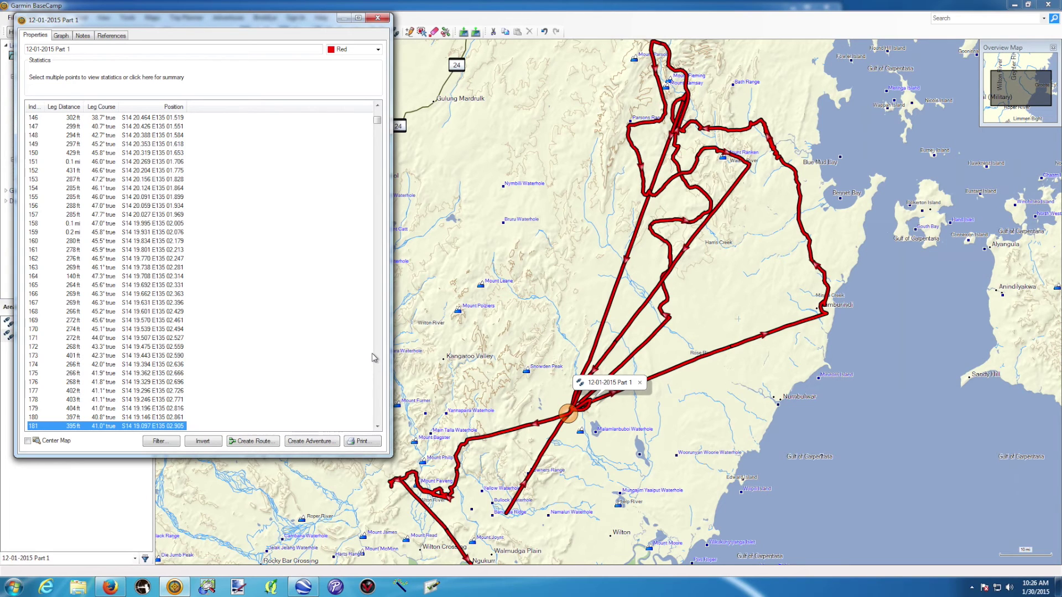
key(Page_Down)
key(Page_Down)
key(Page_Down)
key(Page_Down)
key(Page_Down)
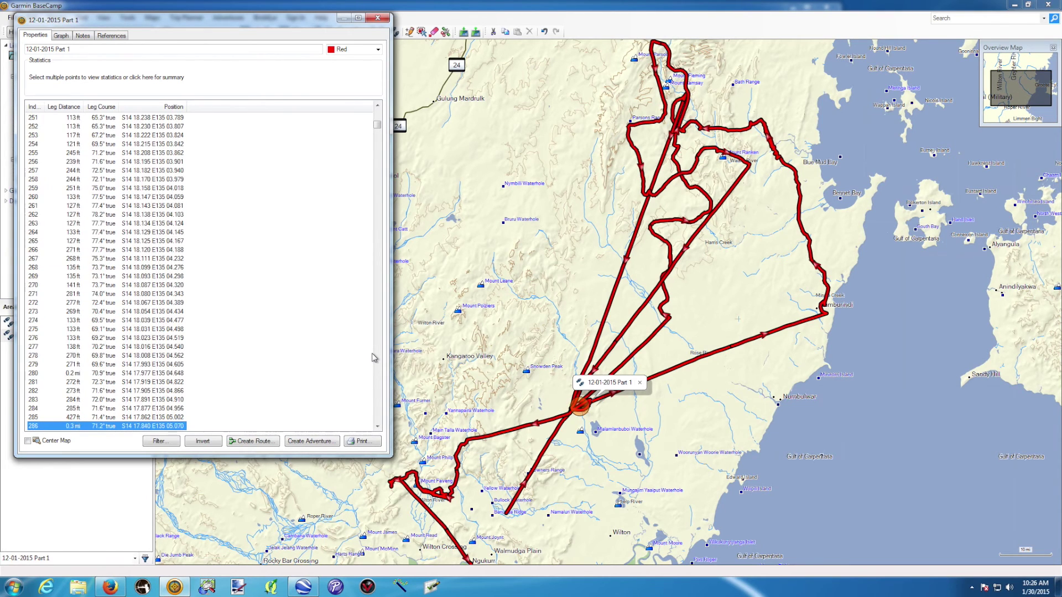
key(Page_Down)
key(Page_Down)
key(Page_Down)
key(Page_Down)
key(Page_Down)
key(Page_Down)
key(Page_Down)
key(Page_Down)
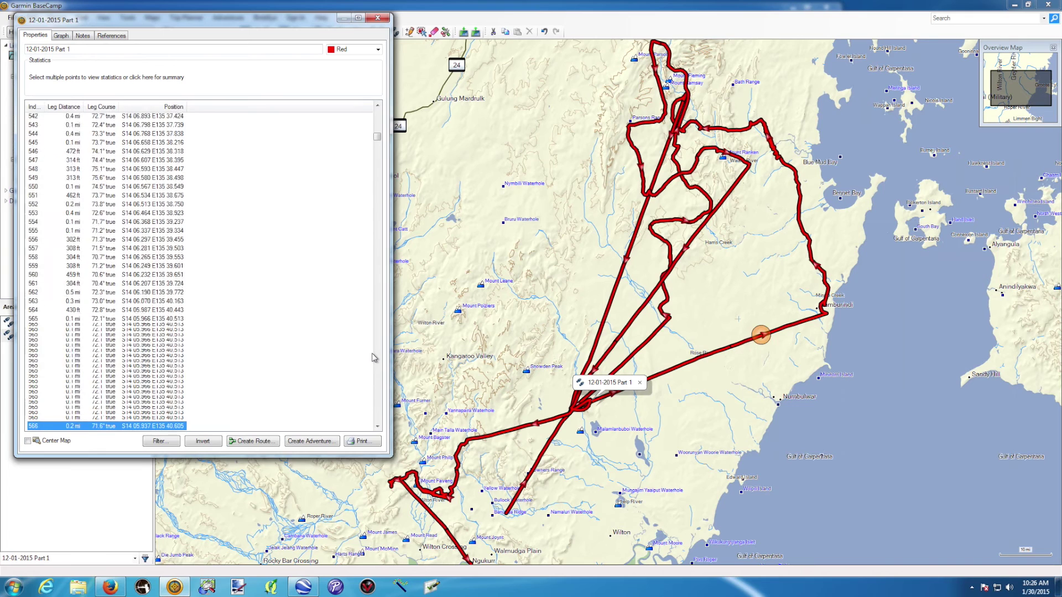
key(Page_Down)
key(Page_Down)
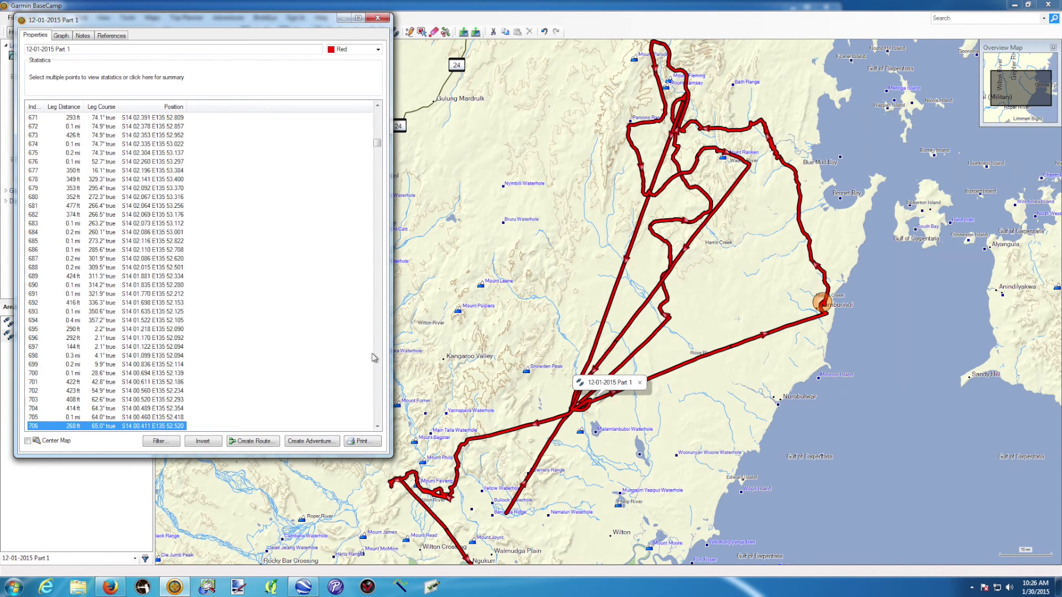
key(Down)
key(Up)
key(Up)
key(Up)
key(Up)
key(Up)
key(Up)
key(Up)
key(Up)
key(Up)
key(Up)
key(Up)
key(Up)
key(Up)
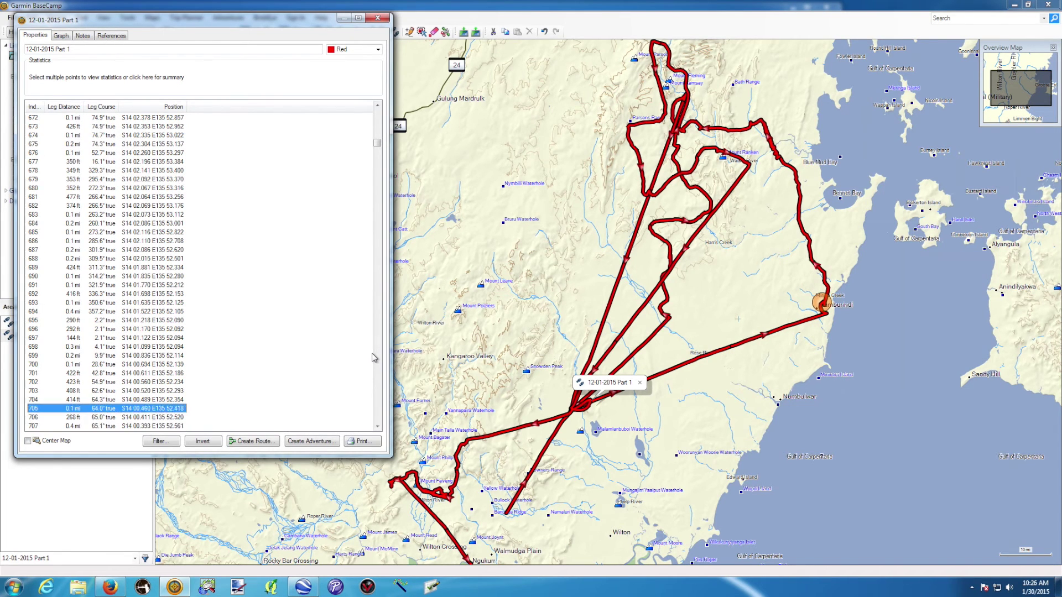
key(Up)
key(Up)
key(Up)
key(Up)
key(Up)
key(Up)
key(Up)
key(Up)
key(Up)
key(Up)
key(Up)
key(Up)
key(Up)
key(Up)
key(Up)
key(Up)
key(Up)
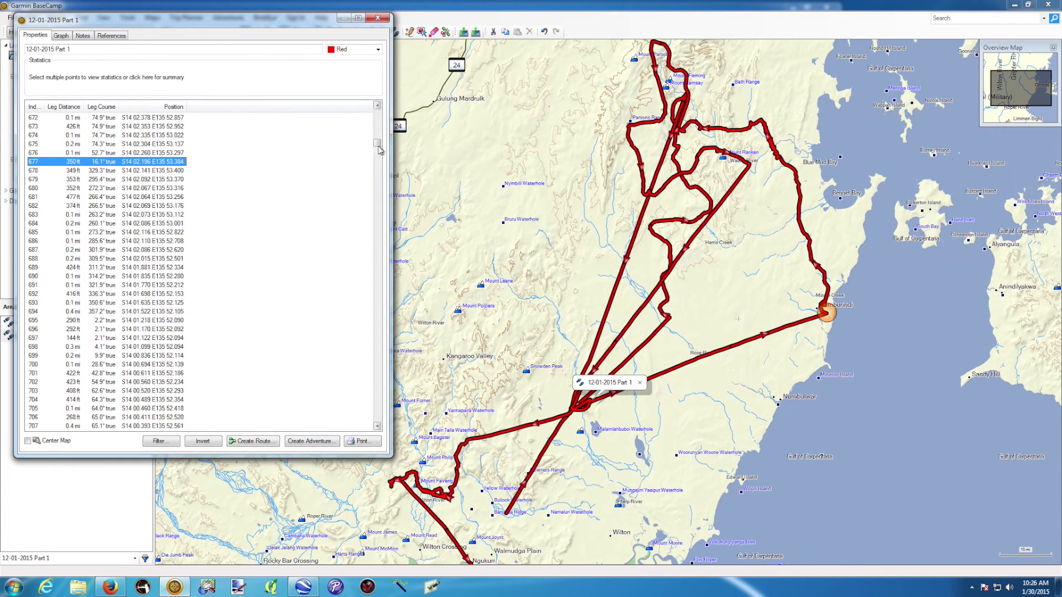
Step: Delete points 1 through 677 from the 12-01-2015 Part 1 track, removing the leg that leads to the east coast
drag(378, 143, 378, 112)
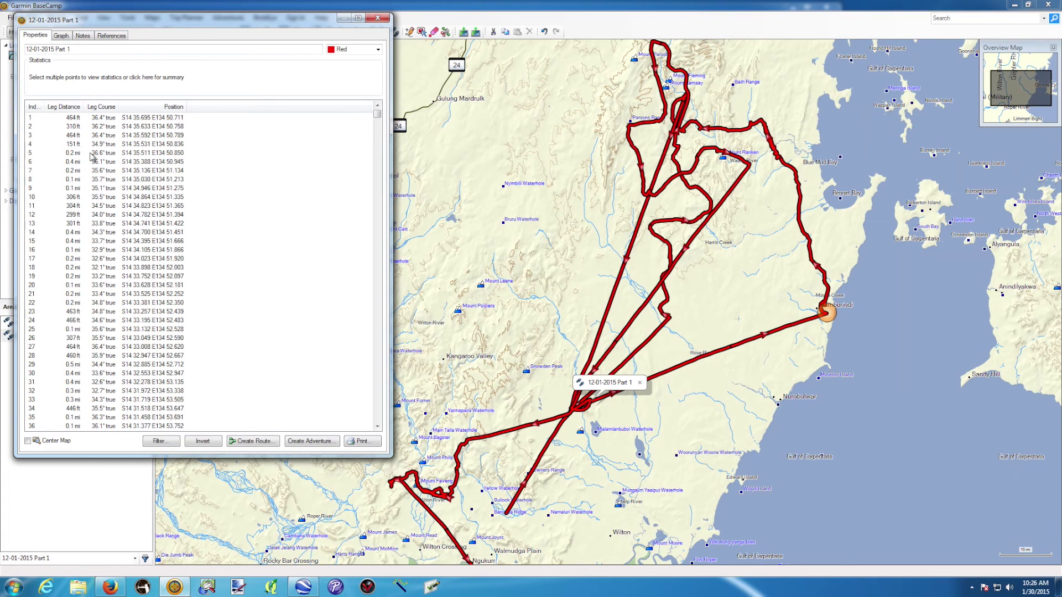
click(33, 120)
key(ctrl+a)
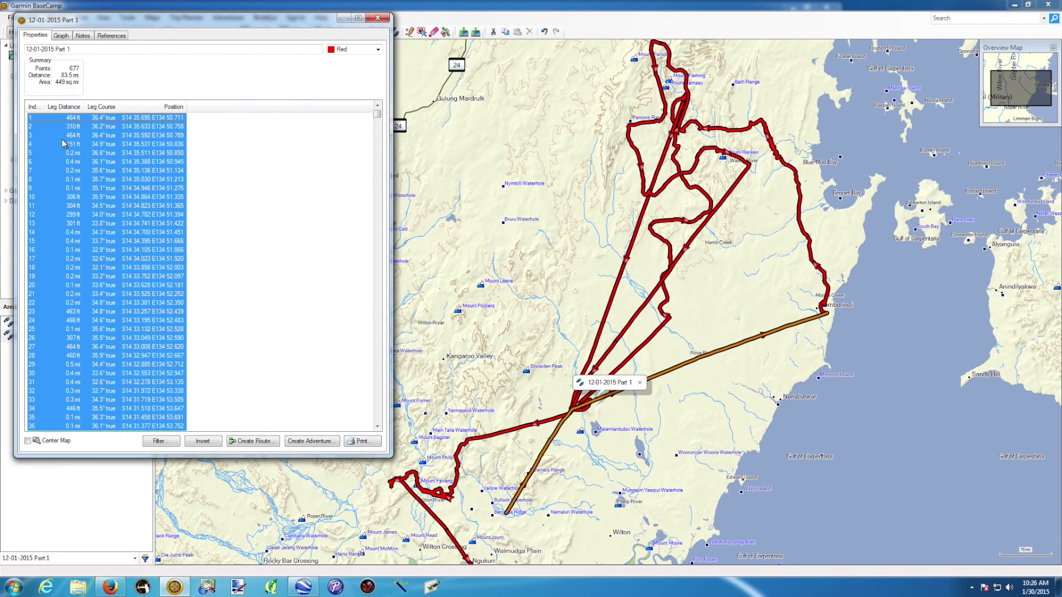
click(379, 121)
drag(378, 121, 379, 143)
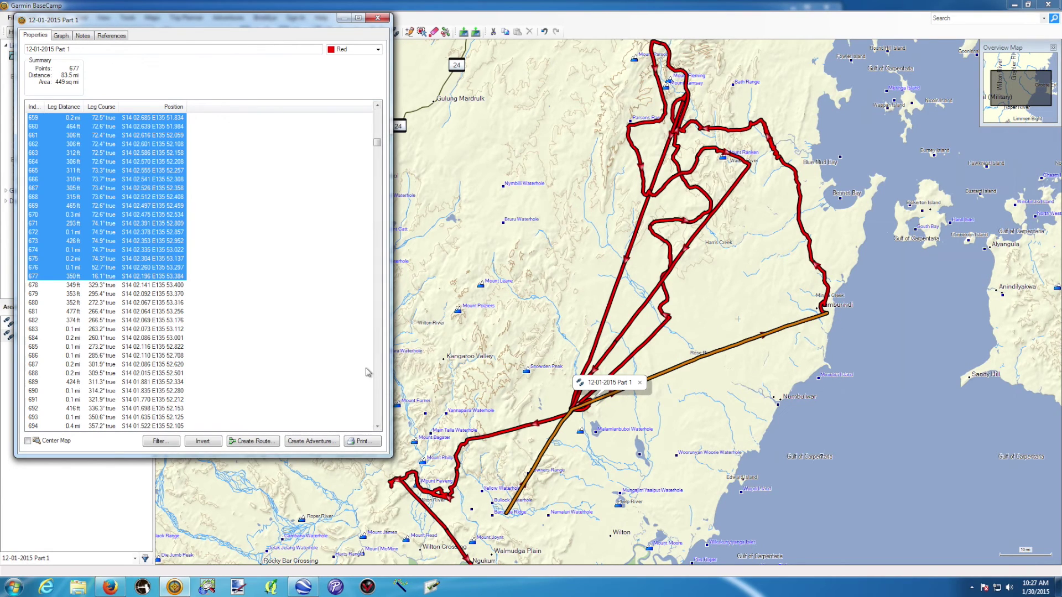
key(Delete)
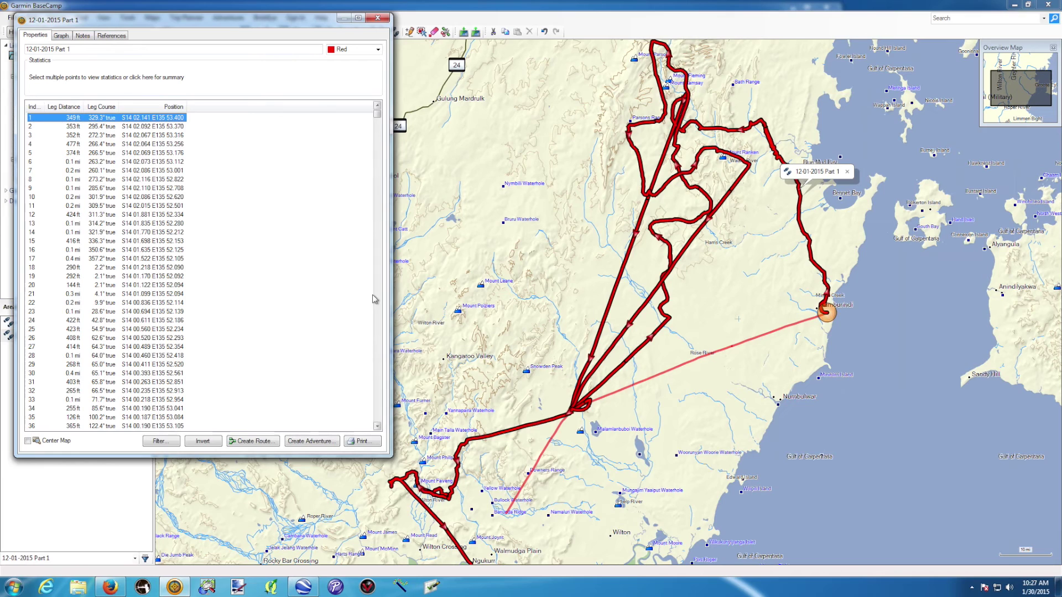
Step: Page through the remaining points of 12-01-2015 Part 1 to follow the track from the coast northwest past Mount Ramsey
click(133, 126)
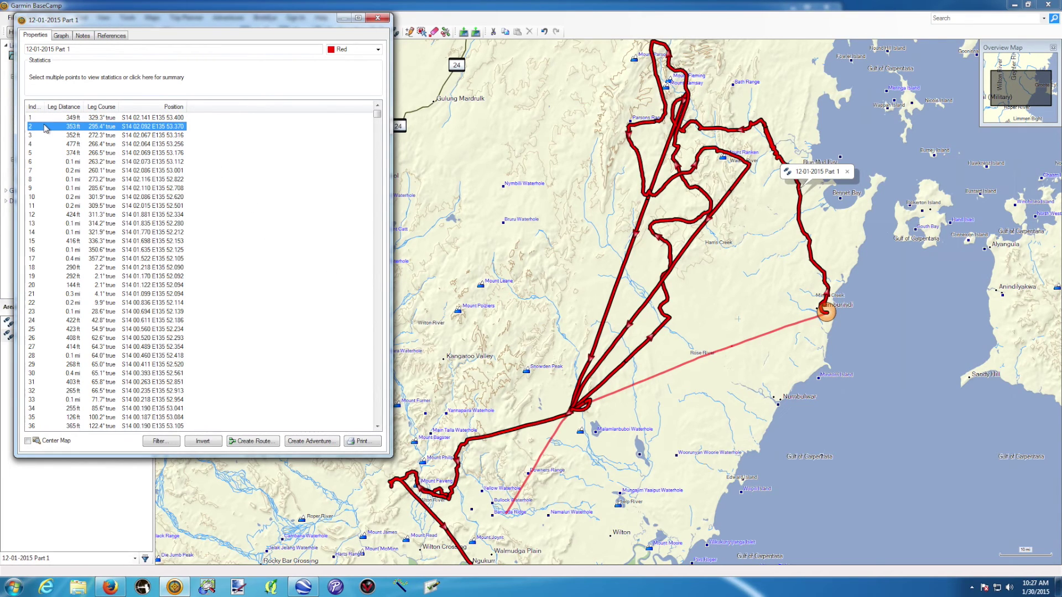
key(Page_Down)
key(Page_Down)
key(Page_Down)
key(Page_Down)
key(Page_Down)
key(Page_Down)
key(Page_Down)
key(Page_Down)
key(Page_Down)
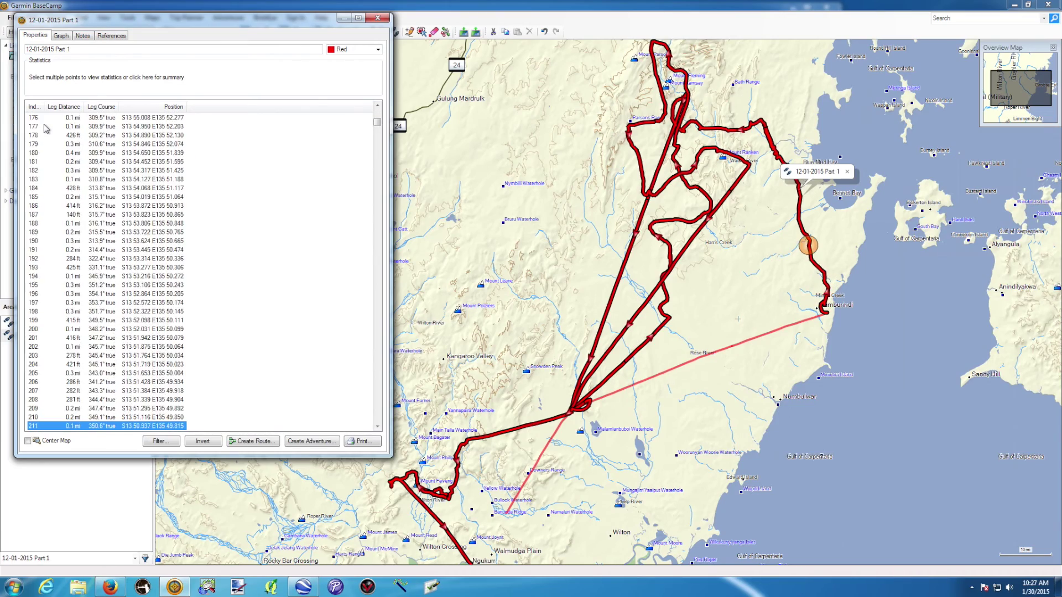
key(Page_Down)
key(Page_Down)
key(Page_Down)
key(Page_Down)
key(Page_Down)
key(Page_Down)
key(Page_Down)
key(Page_Down)
key(Page_Down)
key(Page_Down)
key(Page_Down)
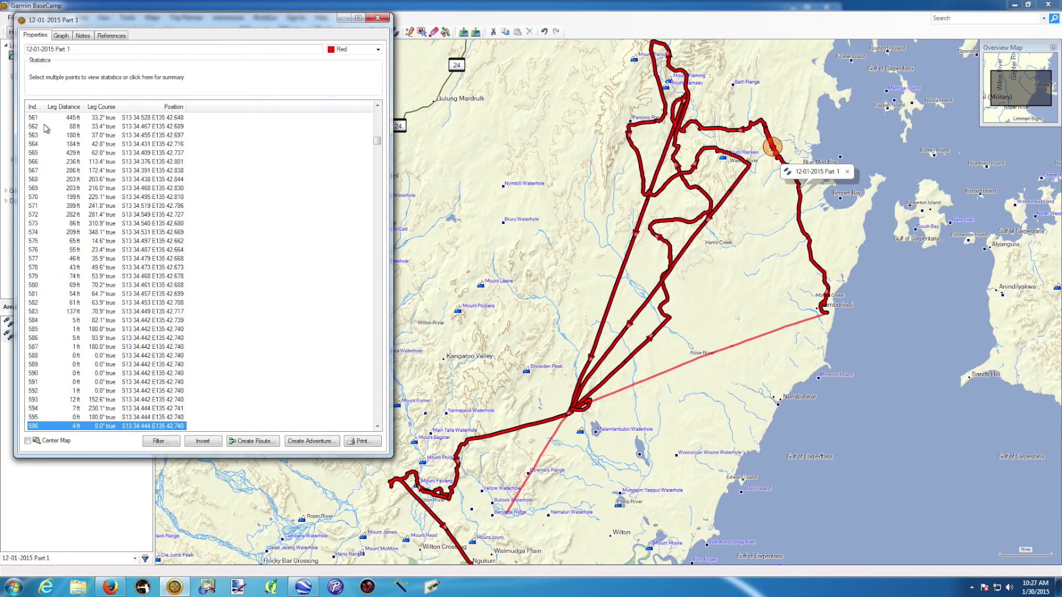
key(Page_Down)
key(Page_Down)
key(Page_Down)
key(Page_Down)
key(Page_Down)
key(Page_Down)
key(Page_Down)
key(Page_Down)
key(Page_Down)
key(Page_Down)
key(Page_Down)
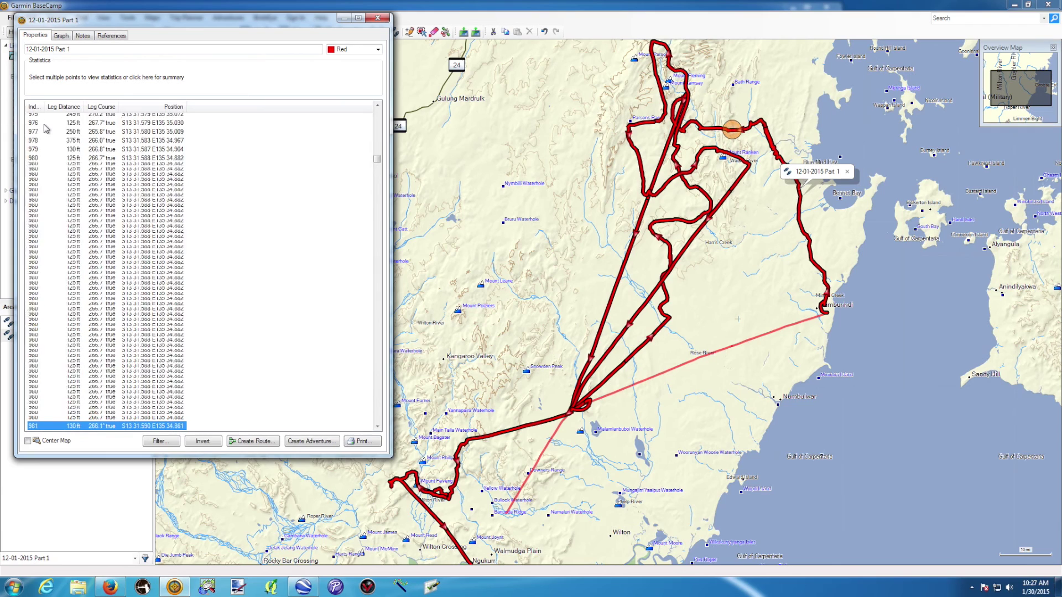
key(Page_Down)
key(Page_Down)
key(Page_Down)
key(Page_Down)
key(Page_Down)
key(Page_Down)
key(Page_Down)
key(Page_Down)
key(Page_Down)
key(Page_Down)
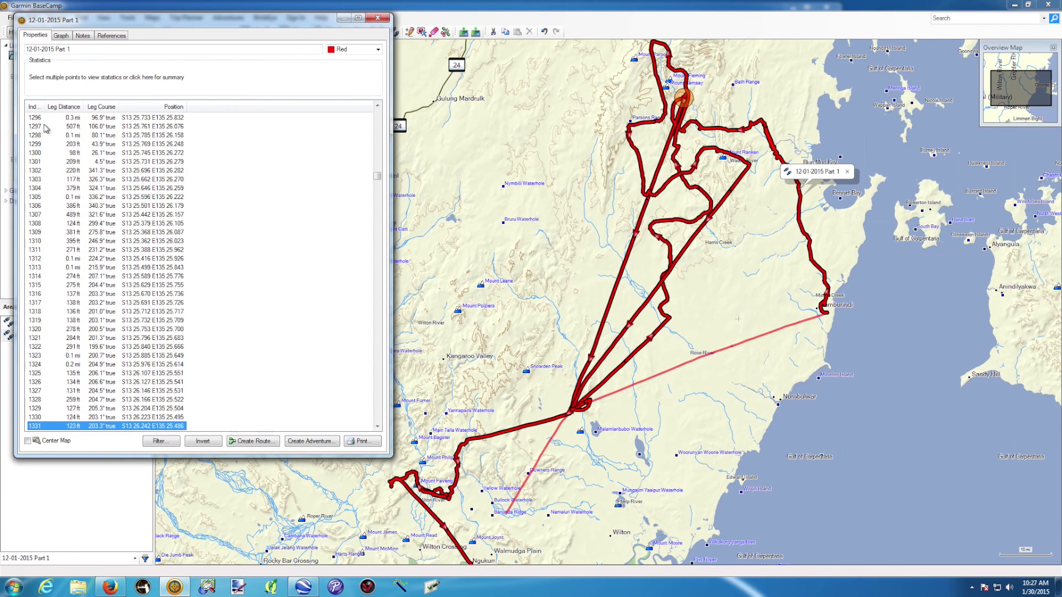
Step: Go back through the points around Mount Ramsey and select point 1291 at the end of the section
key(Page_Up)
key(Page_Up)
key(Page_Up)
key(Page_Up)
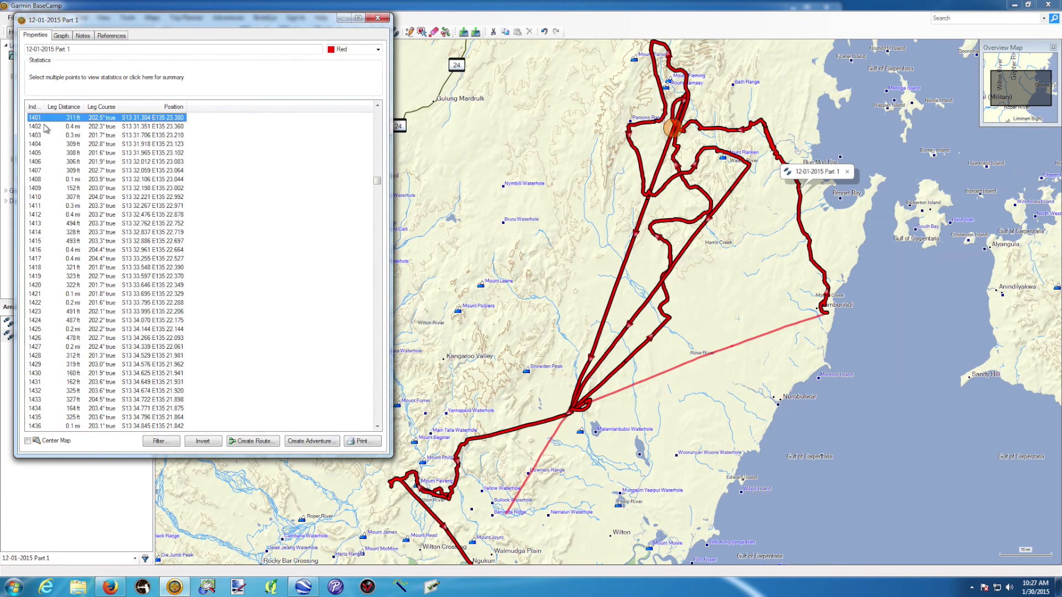
key(Page_Up)
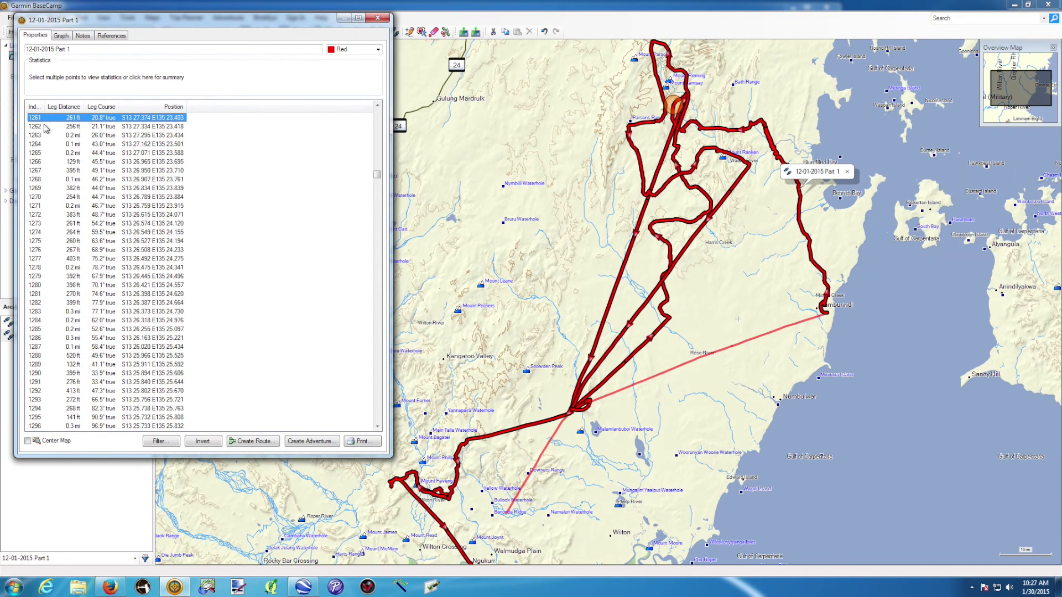
key(Down)
key(Down)
key(Down)
key(Down)
key(Down)
key(Down)
key(Down)
key(Down)
key(Down)
key(Down)
key(Down)
key(Down)
key(Down)
key(Down)
key(Down)
key(Down)
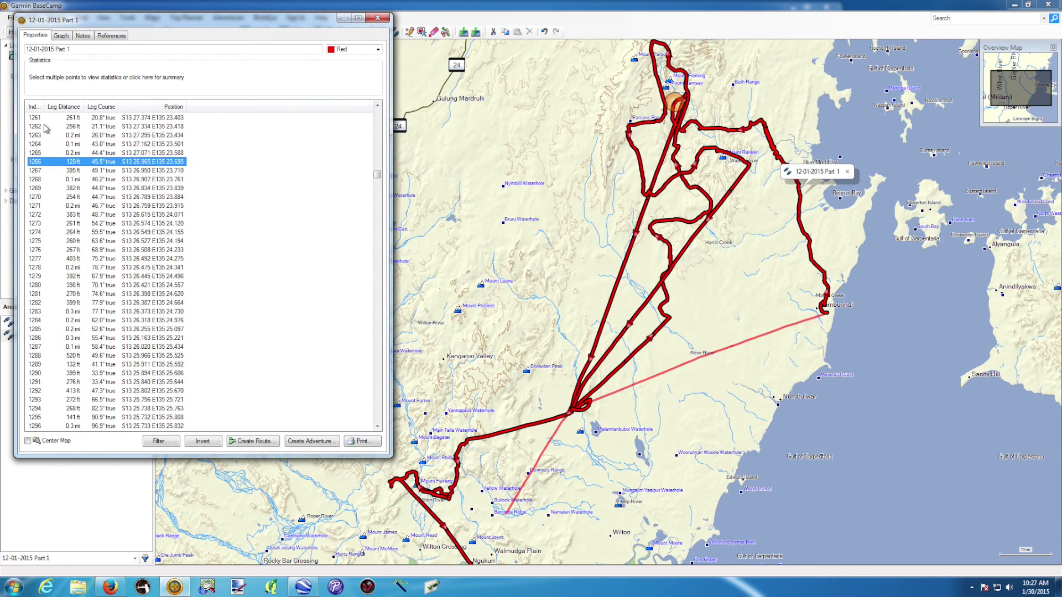
key(Down)
key(Down)
key(Down)
key(Down)
key(Down)
key(Down)
key(Down)
key(Down)
key(Down)
key(Down)
key(Down)
key(Down)
key(Down)
key(Down)
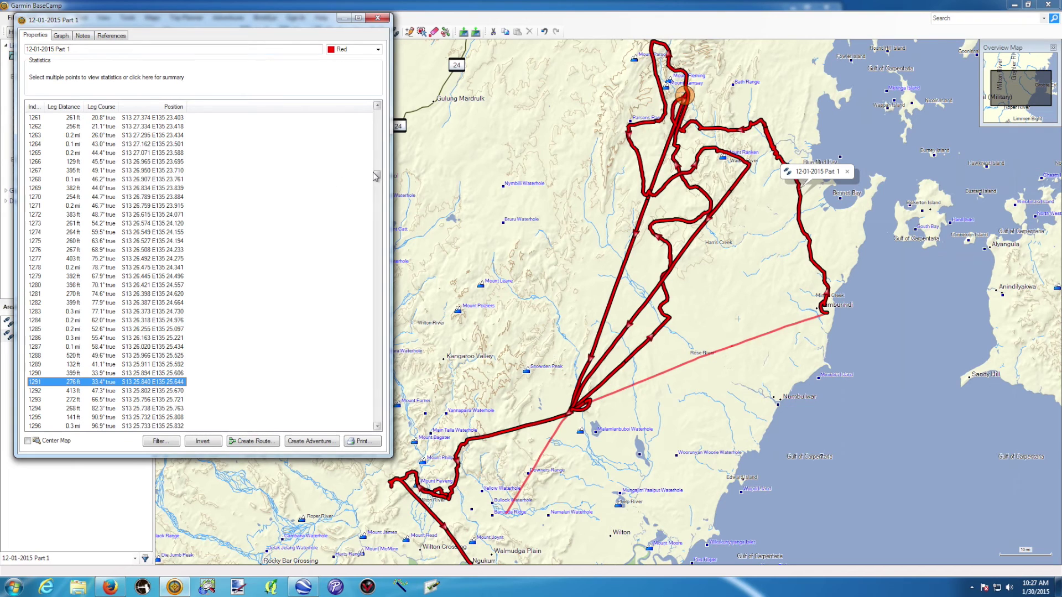
Step: Delete points 1291 through 6373 from 12-01-2015 Part 1 and close its properties
drag(376, 176, 376, 176)
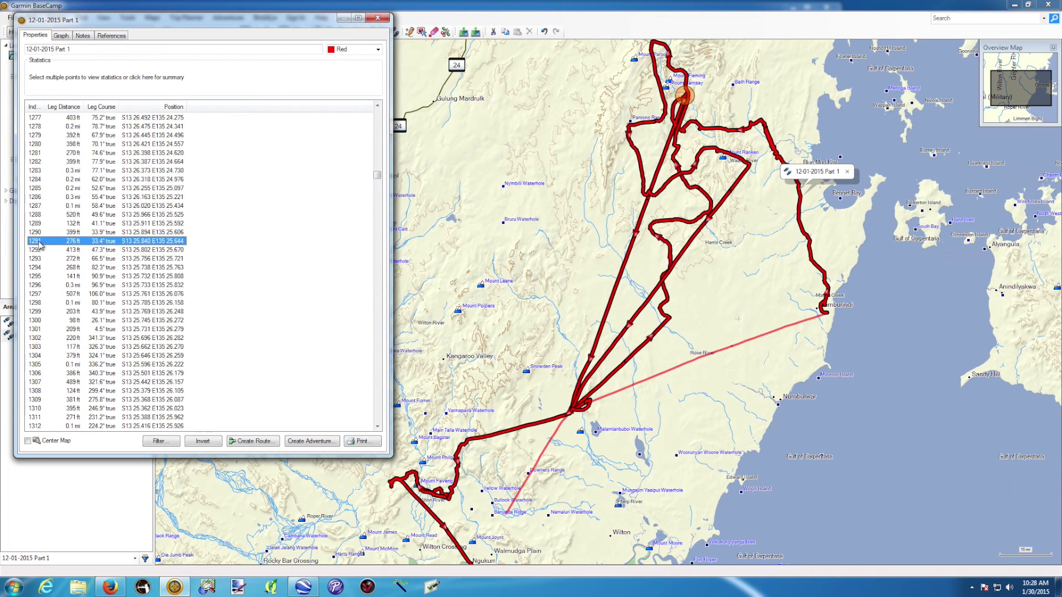
drag(378, 176, 378, 426)
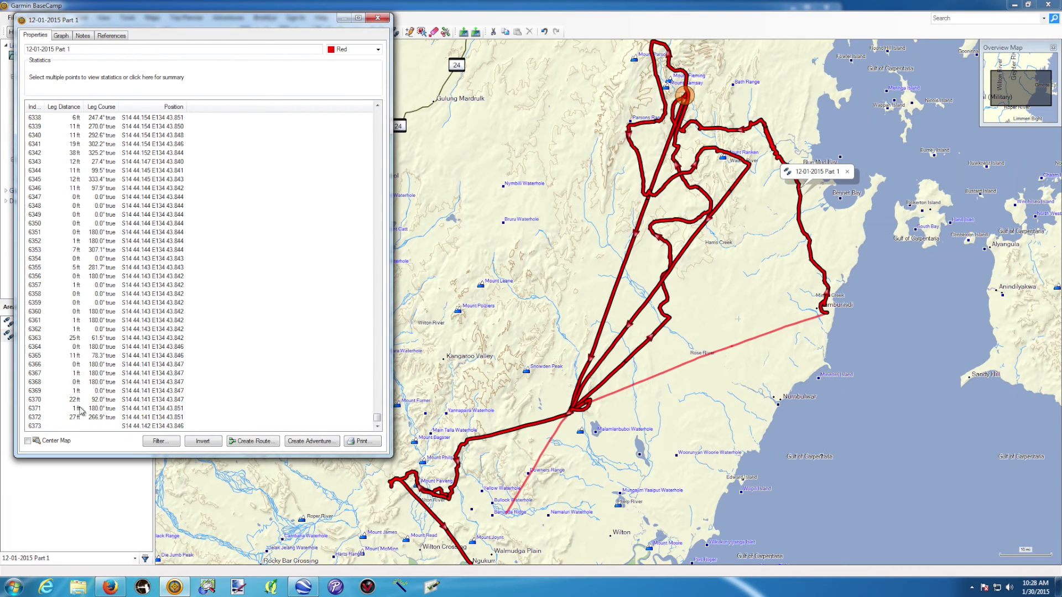
shift+click(39, 426)
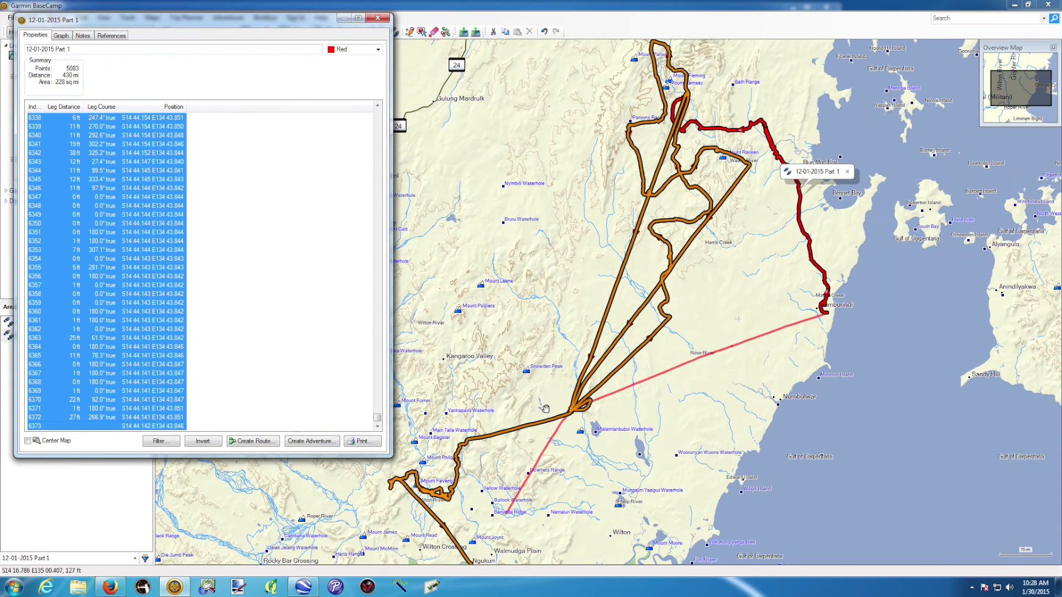
scroll(549, 407, up, 1)
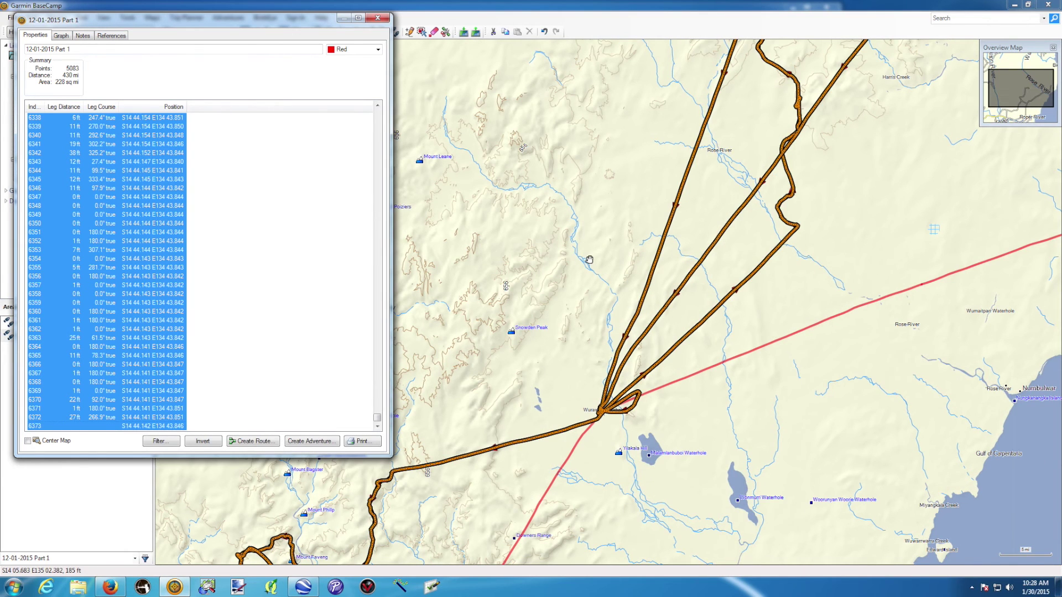
scroll(589, 260, down, 1)
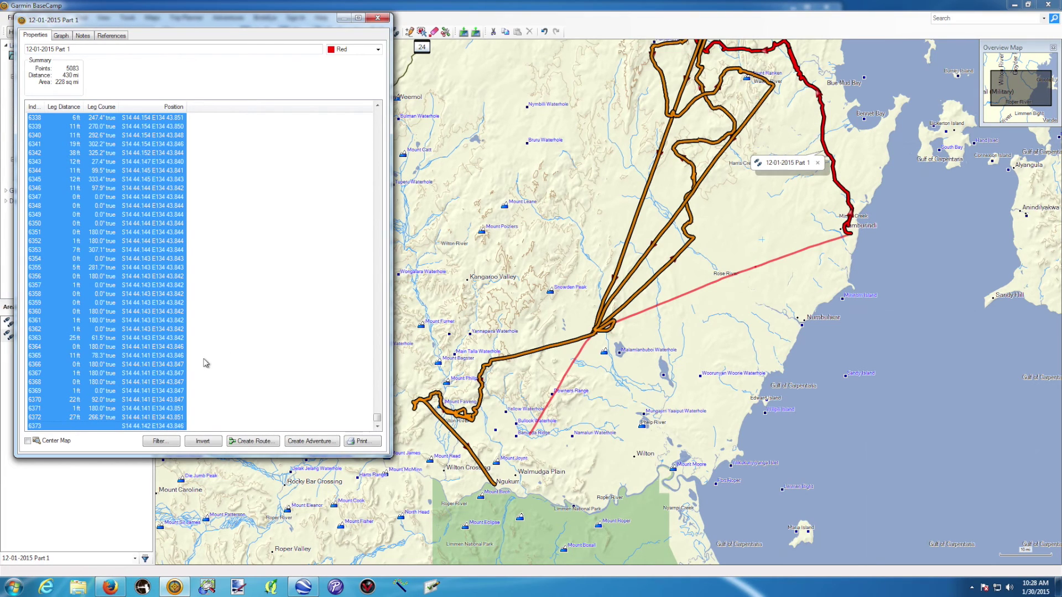
key(Delete)
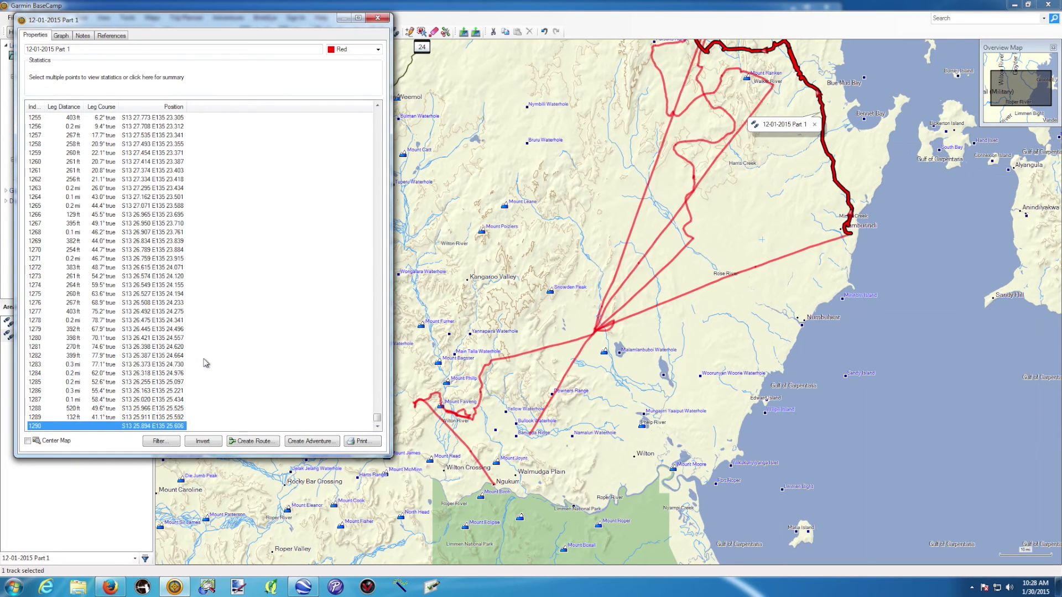
drag(620, 148, 545, 310)
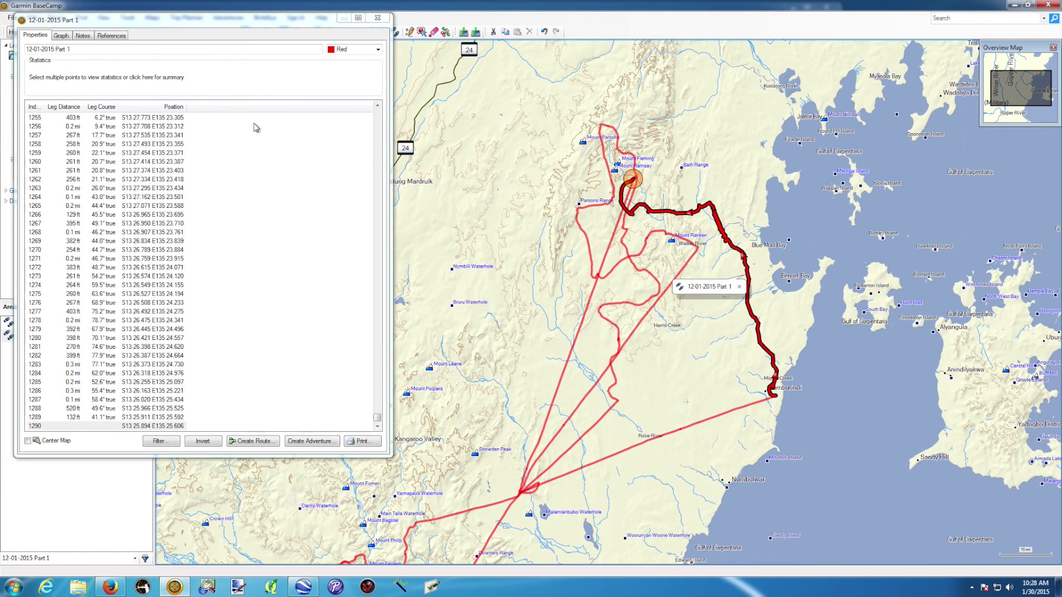
click(378, 17)
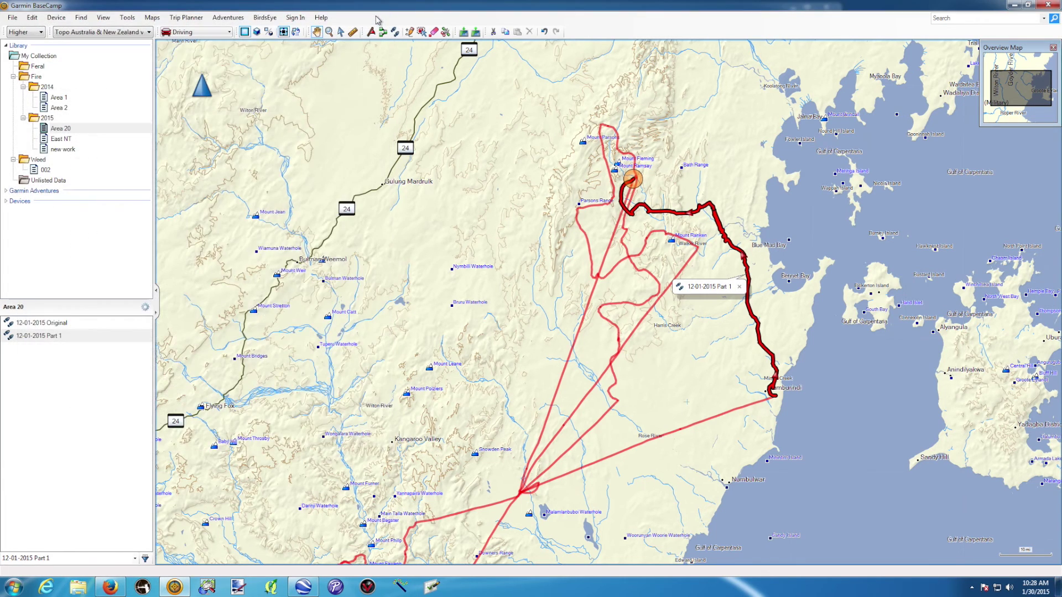
Step: Duplicate the 12-01-2015 Original track again and rename the copy as 12-01-2015 Part 2
click(46, 326)
click(50, 335)
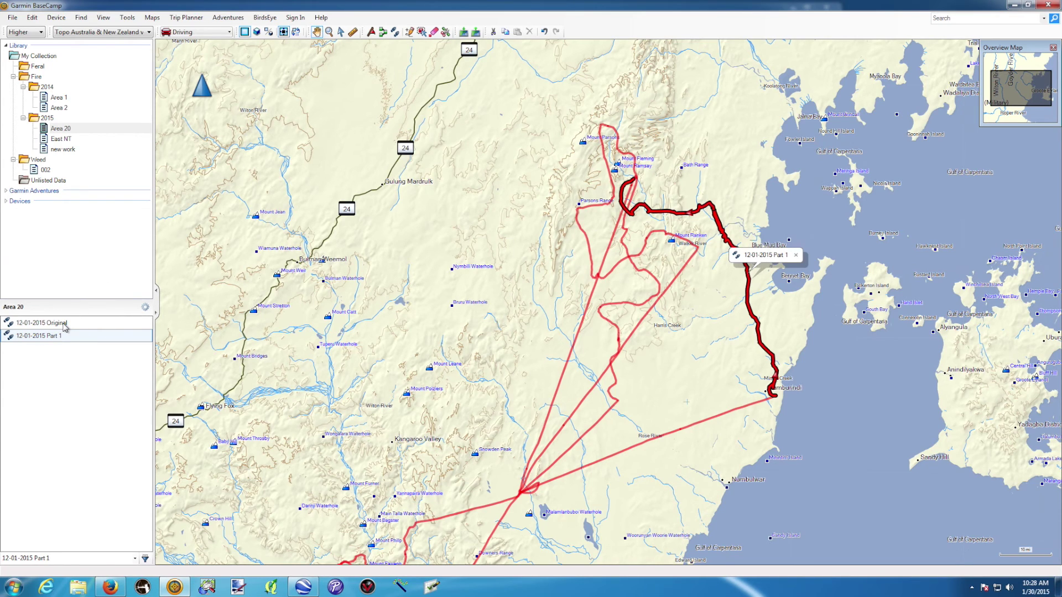
click(64, 324)
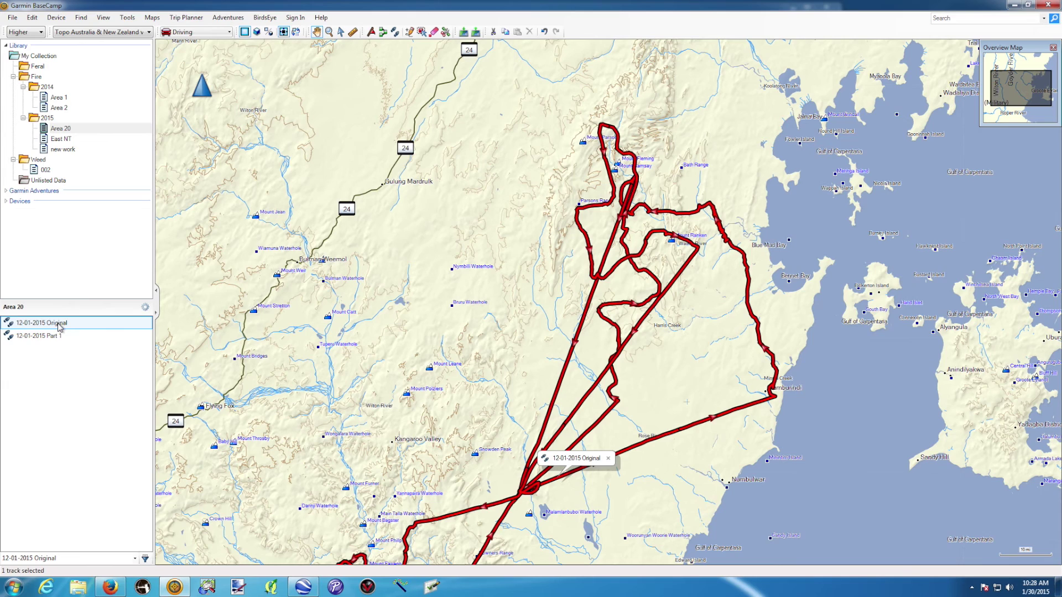
right_click(58, 326)
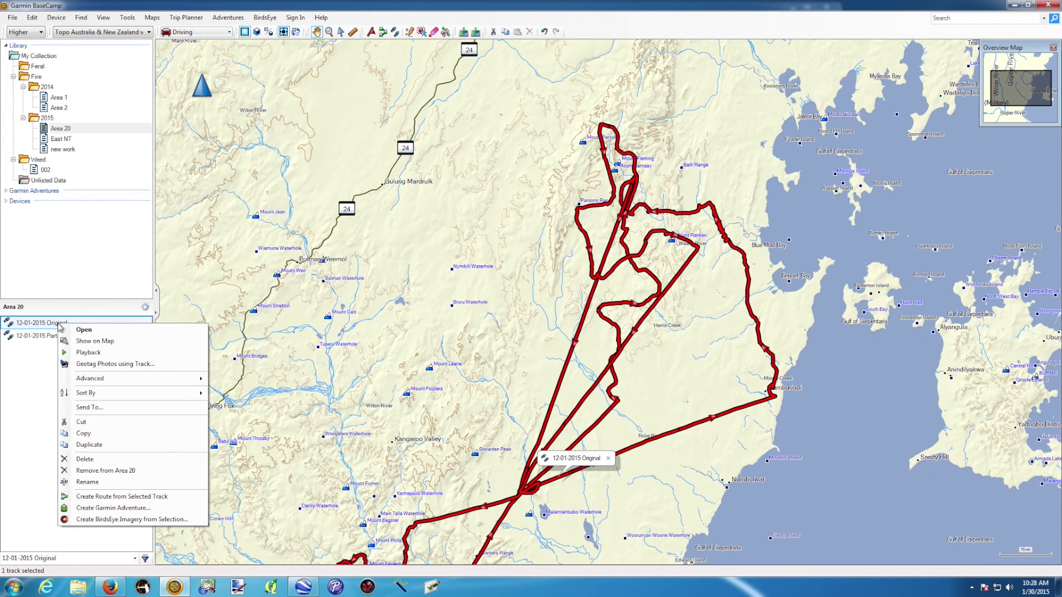
click(102, 444)
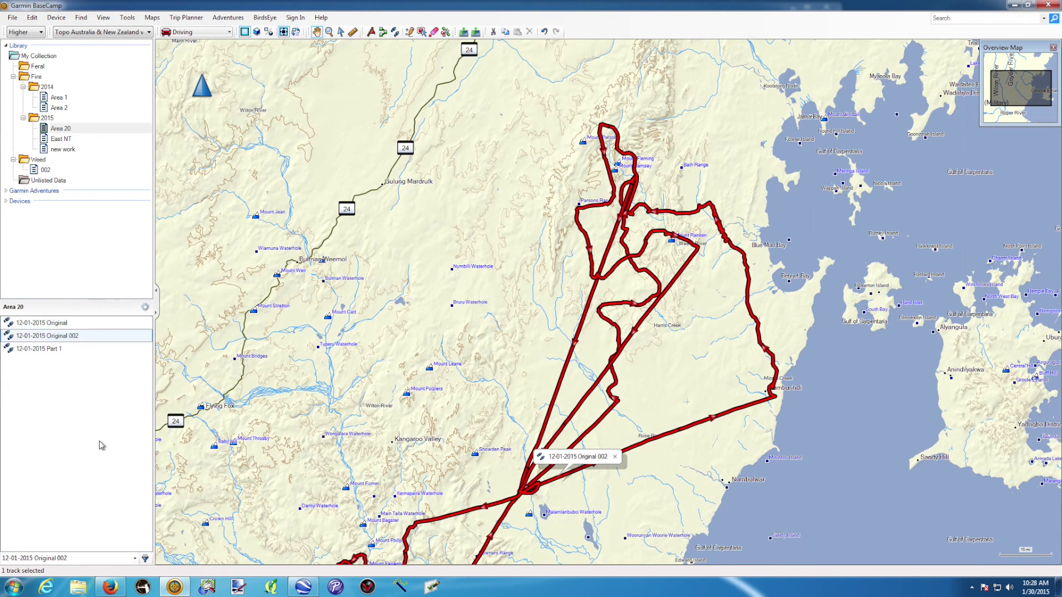
right_click(66, 339)
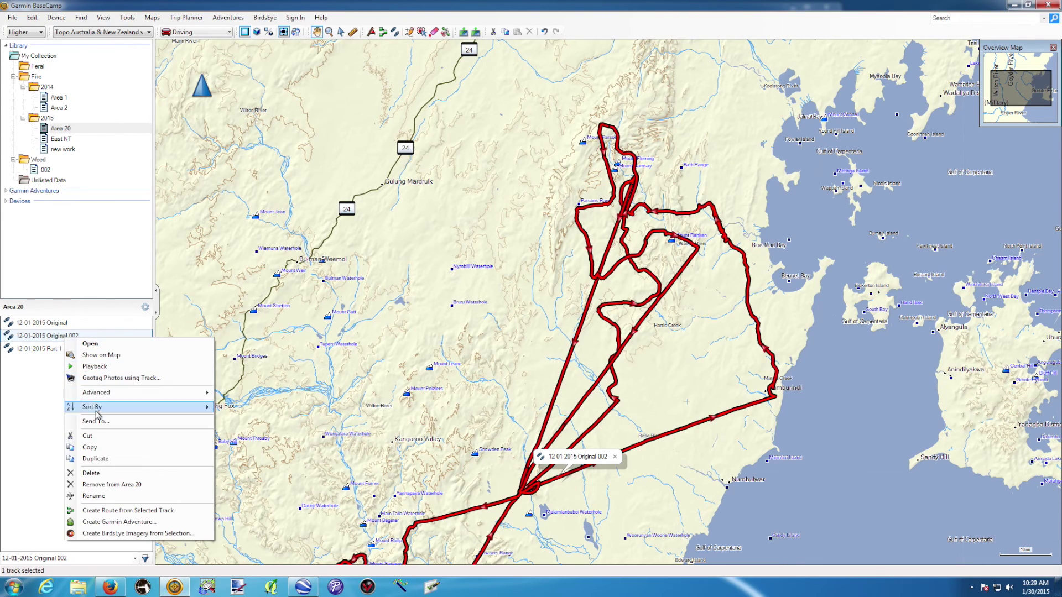
click(93, 496)
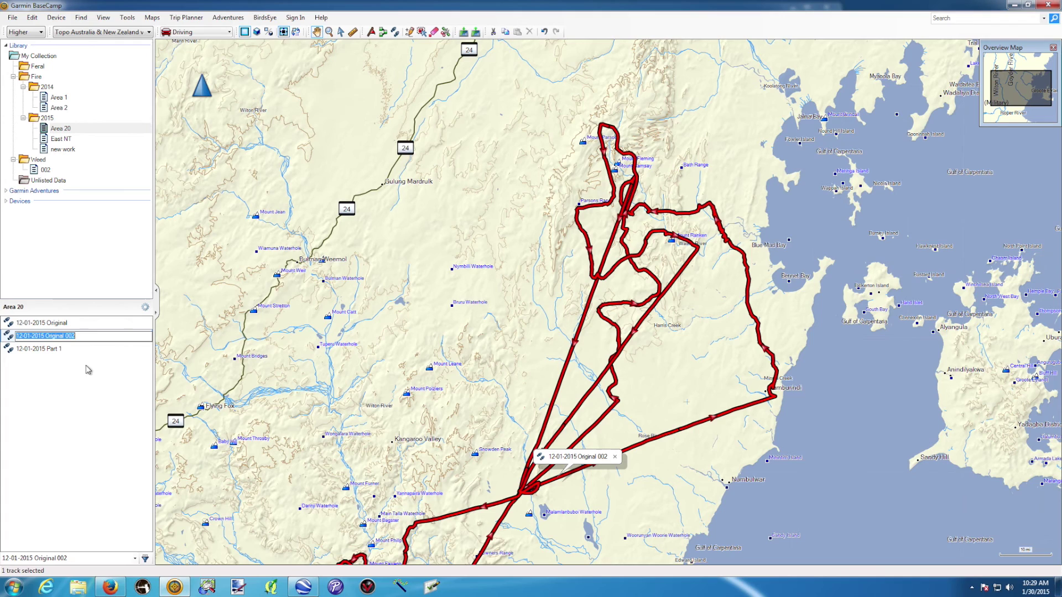
click(87, 336)
key(Return)
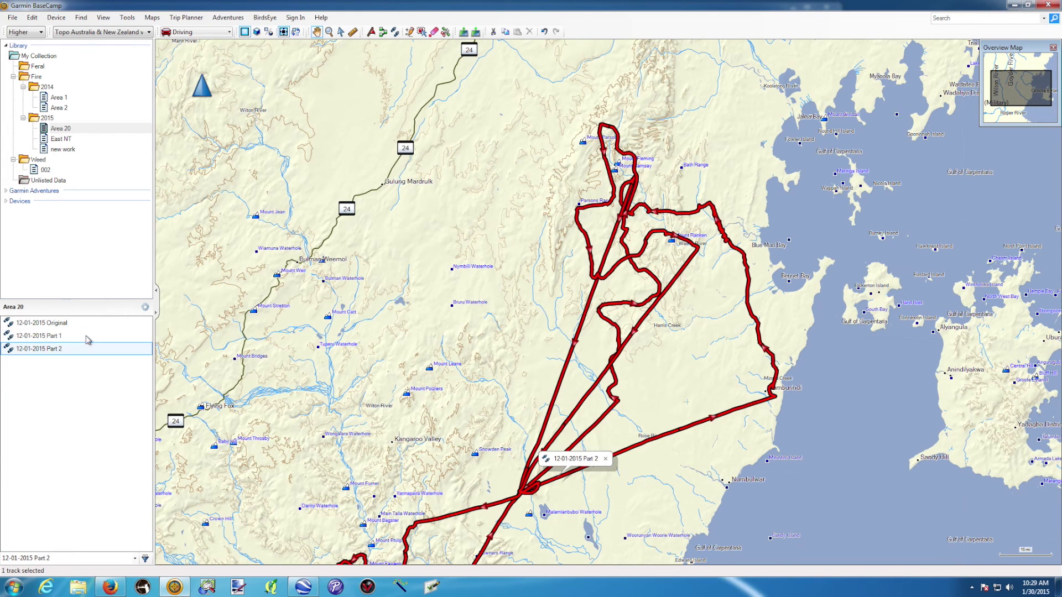
Step: Open the properties of 12-01-2015 Part 2 and page through its points from point 1 to point 2976, following them on the map
double_click(44, 349)
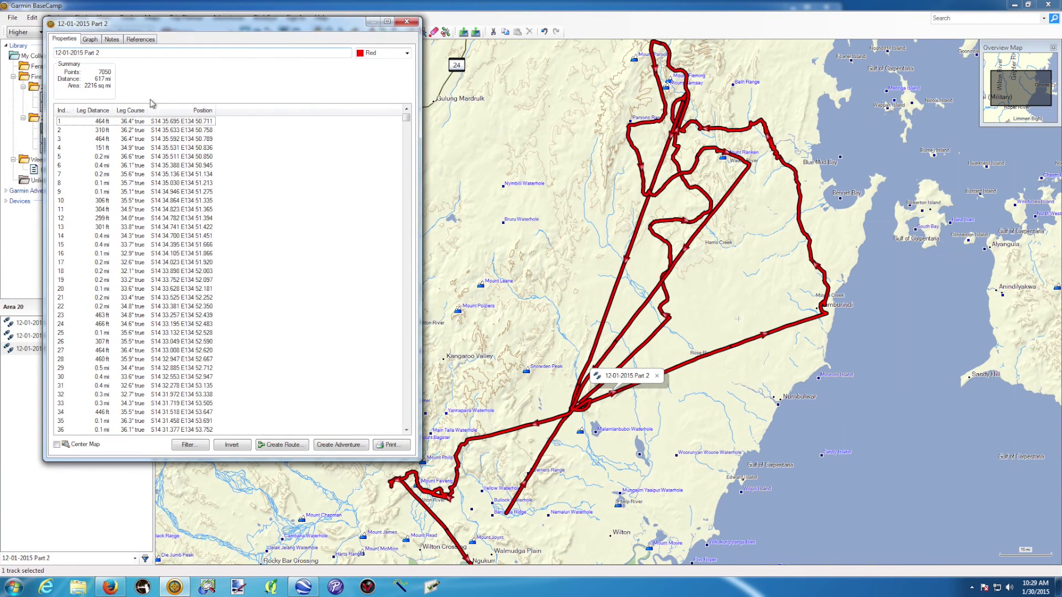
click(154, 125)
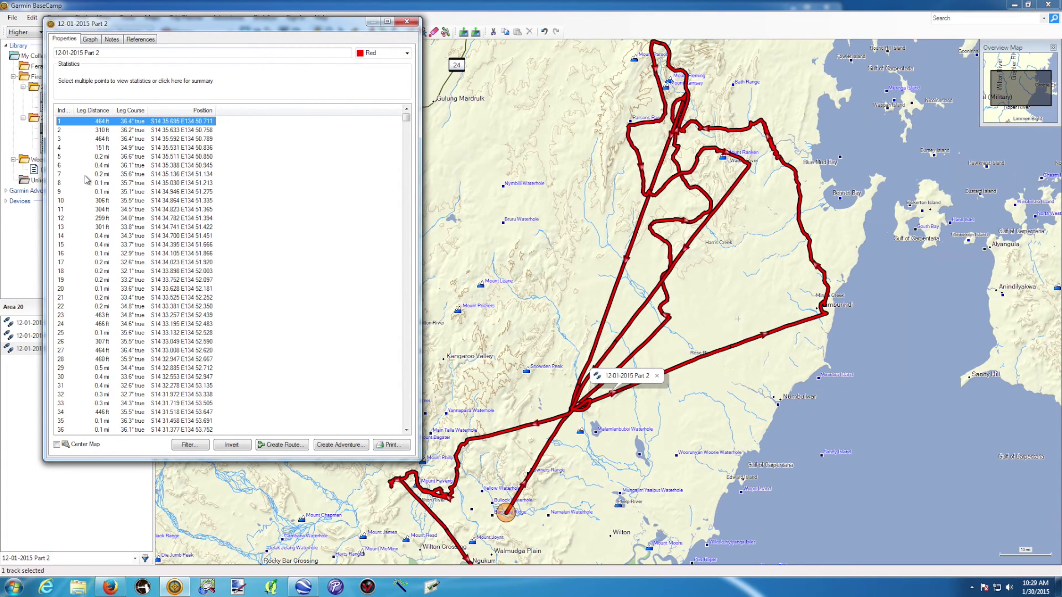
key(Page_Down)
key(Page_Down)
key(Page_Down)
key(Page_Down)
key(Page_Down)
key(Page_Down)
key(Page_Down)
key(Page_Down)
key(Page_Down)
key(Page_Down)
key(Page_Down)
key(Page_Down)
key(Page_Down)
key(Page_Down)
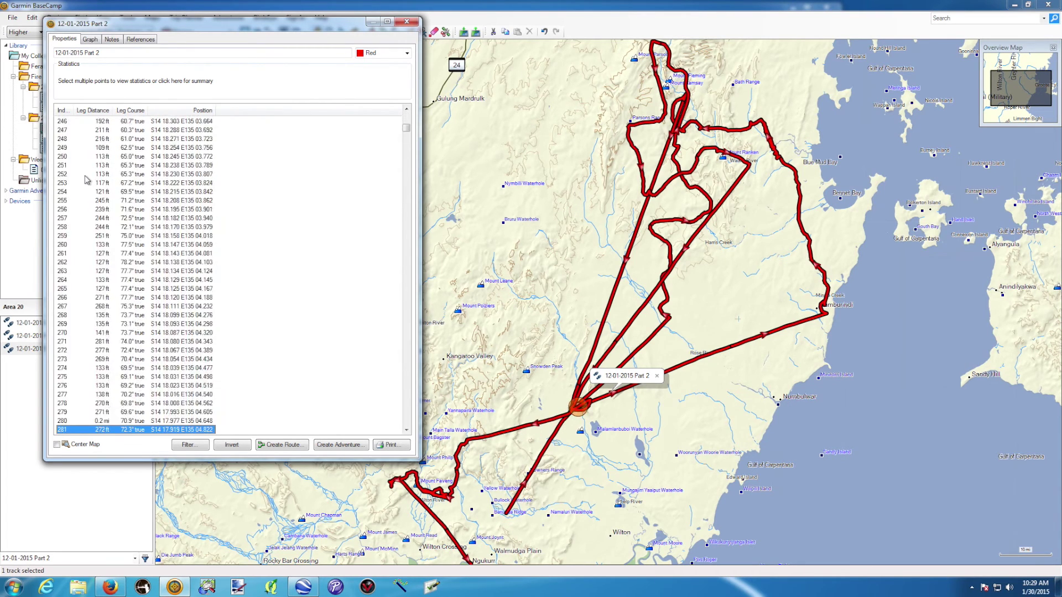
key(Page_Down)
key(Page_Down)
key(Page_Down)
key(Page_Down)
key(Page_Down)
key(Page_Down)
key(Page_Down)
key(Page_Down)
key(Page_Down)
key(Page_Down)
key(Page_Down)
key(Page_Down)
key(Page_Down)
key(Page_Down)
key(Page_Down)
key(Page_Down)
key(Page_Down)
key(Page_Down)
key(Page_Down)
key(Page_Down)
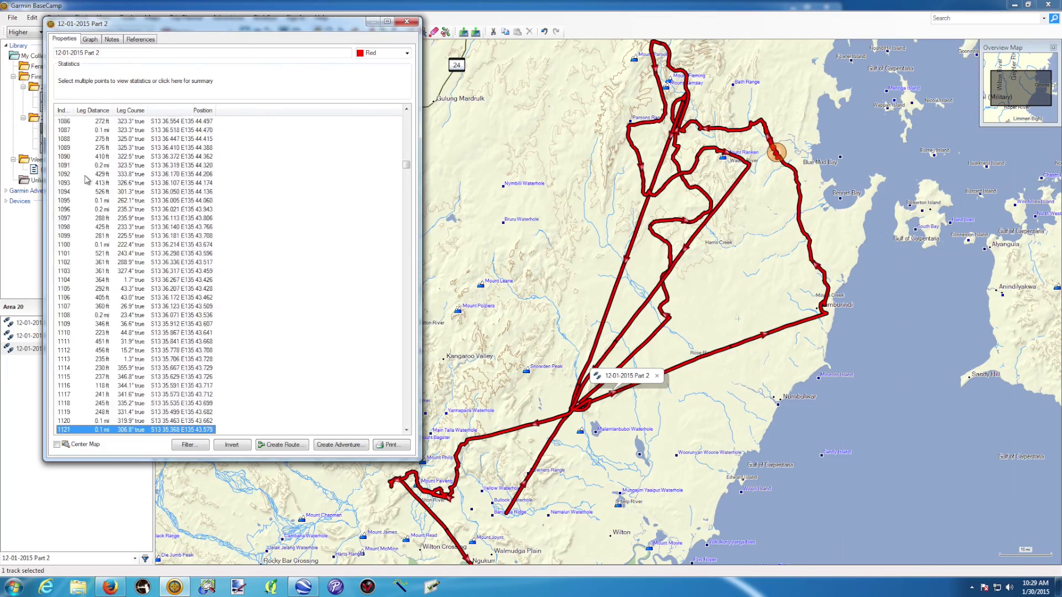
key(Page_Down)
key(Page_Down)
key(Page_Down)
key(Page_Down)
key(Page_Down)
key(Page_Down)
key(Page_Down)
key(Page_Down)
key(Page_Down)
key(Page_Down)
key(Page_Down)
key(Page_Down)
key(Page_Down)
key(Page_Down)
key(Page_Down)
key(Page_Down)
key(Page_Down)
key(Page_Down)
key(Page_Down)
key(Page_Down)
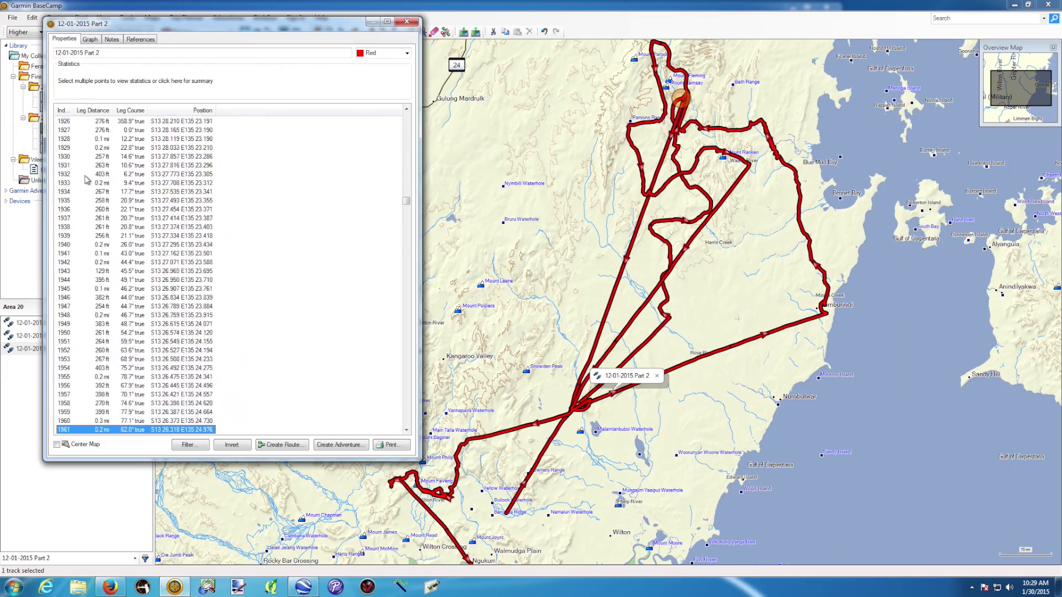
key(Page_Down)
key(Page_Down)
key(Page_Down)
key(Page_Down)
key(Page_Down)
key(Page_Down)
key(Page_Down)
key(Page_Down)
key(Page_Down)
key(Page_Down)
key(Page_Down)
key(Page_Down)
key(Page_Down)
key(Page_Down)
key(Page_Down)
key(Page_Down)
key(Page_Down)
key(Page_Down)
key(Page_Down)
key(Page_Down)
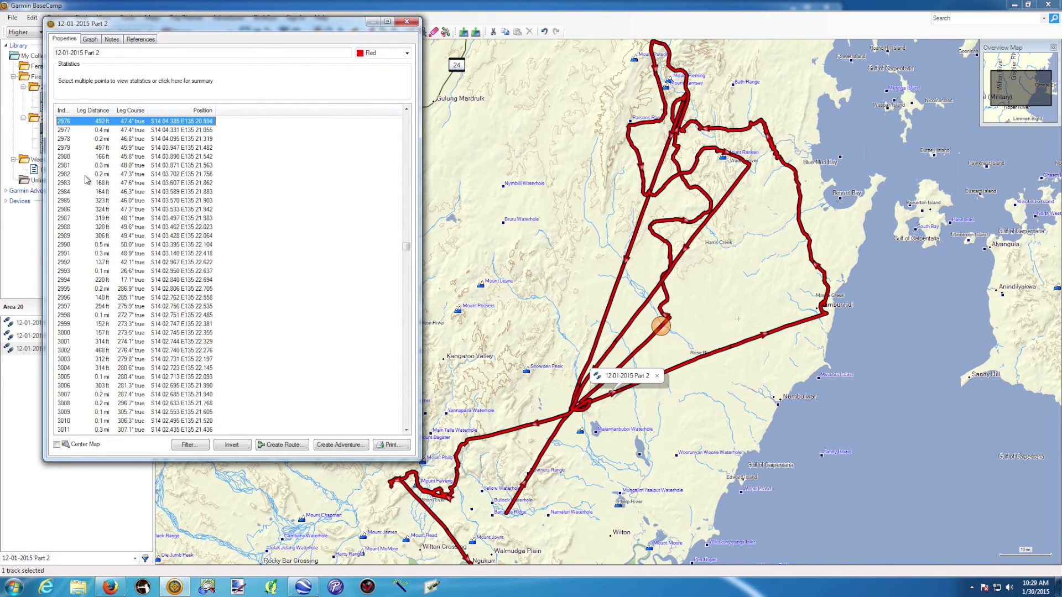
Step: Step through the points from 2976 to point 2993 to locate where the track turns south of Harris Creek
key(Down)
key(Down)
key(Down)
key(Down)
key(Down)
key(Down)
key(Down)
key(Down)
key(Down)
key(Down)
key(Down)
key(Down)
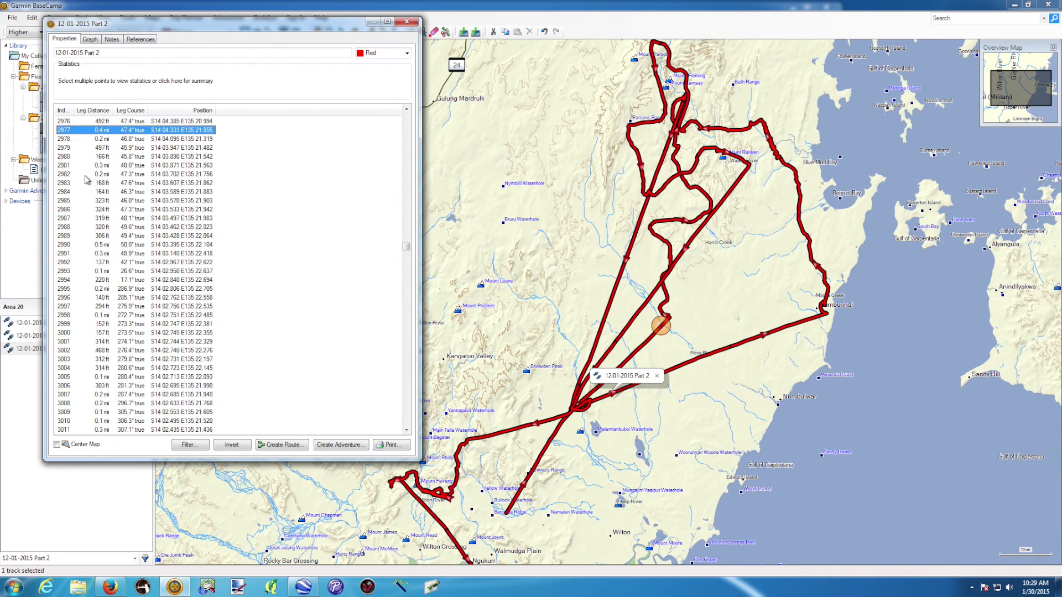
key(Down)
key(Down)
key(Down)
key(Down)
key(Down)
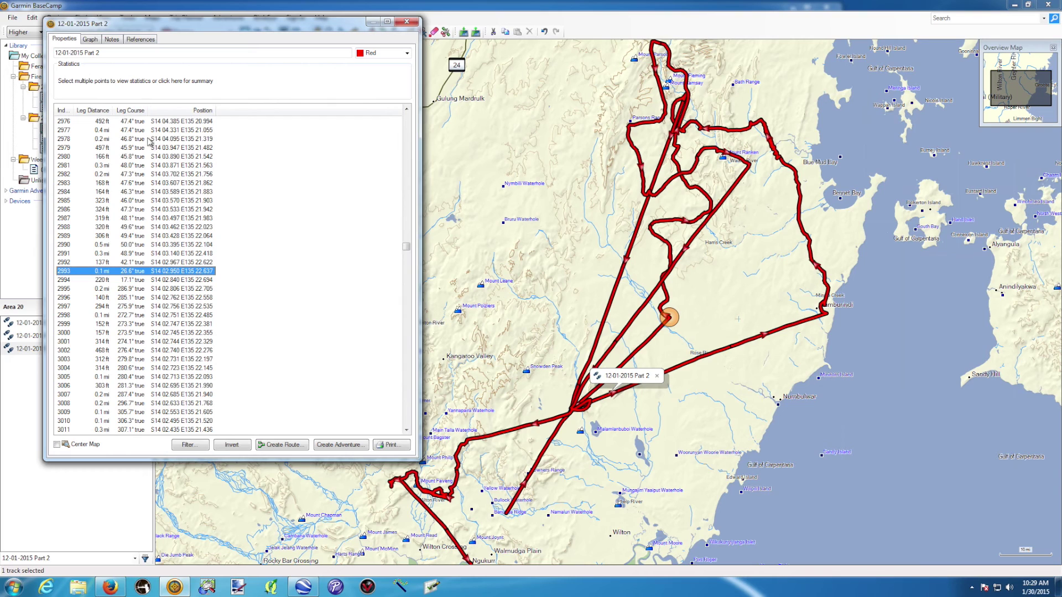
drag(407, 249, 408, 117)
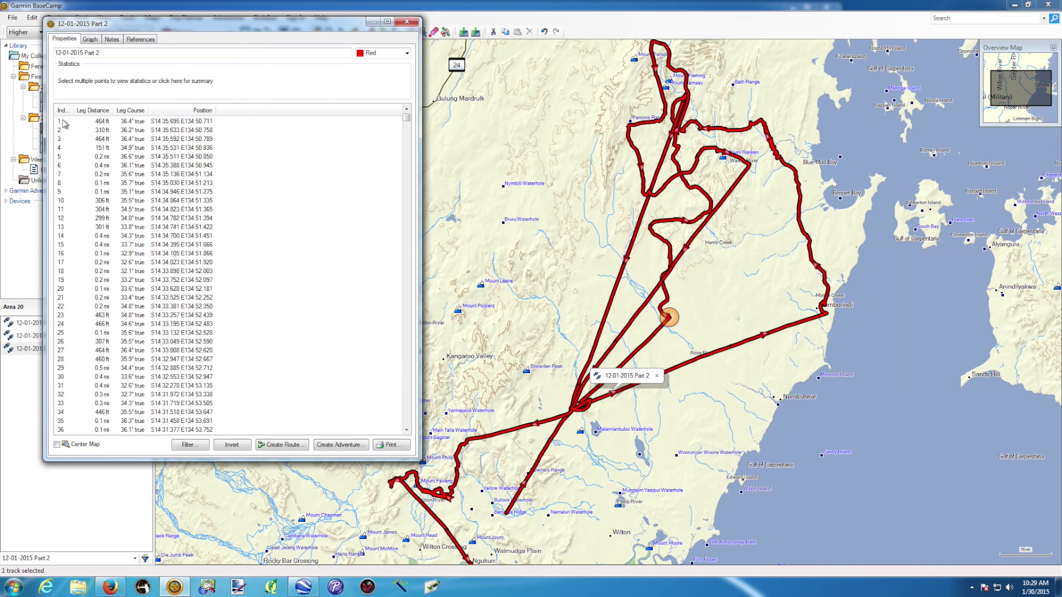
key(ctrl+a)
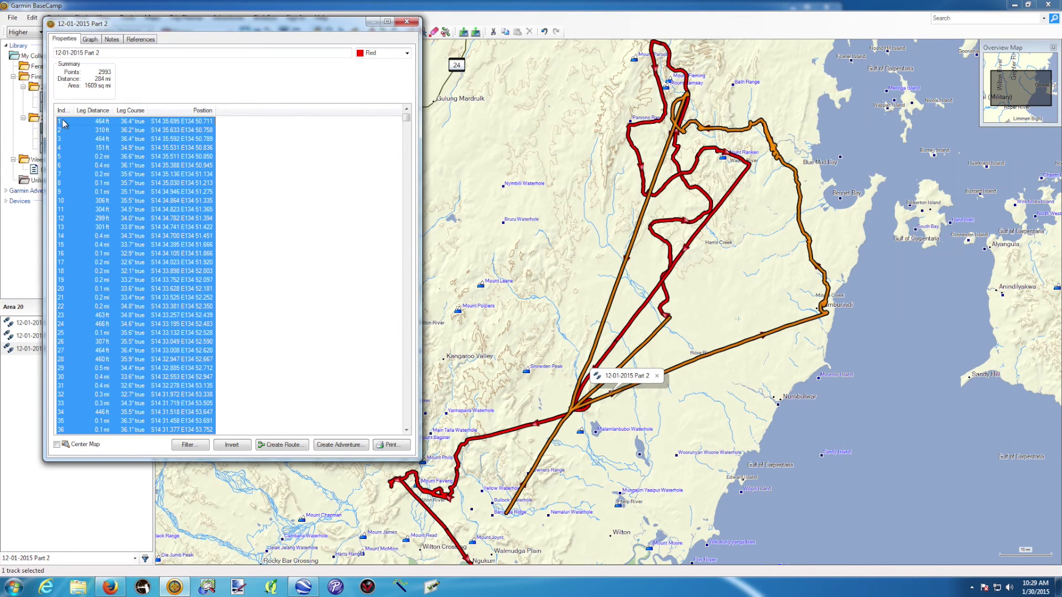
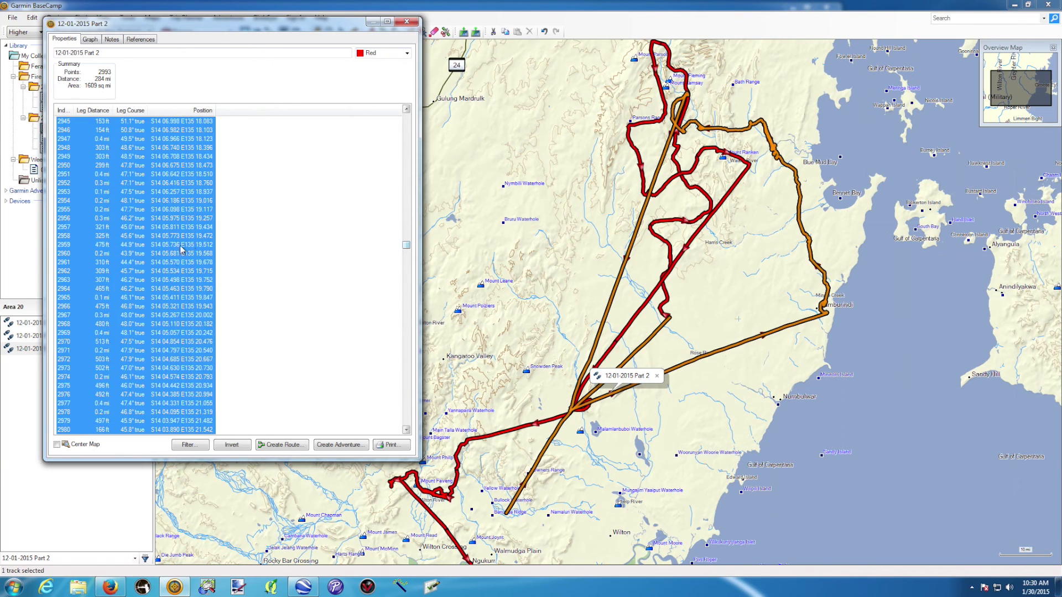
click(406, 422)
click(74, 237)
click(69, 227)
drag(408, 247, 408, 118)
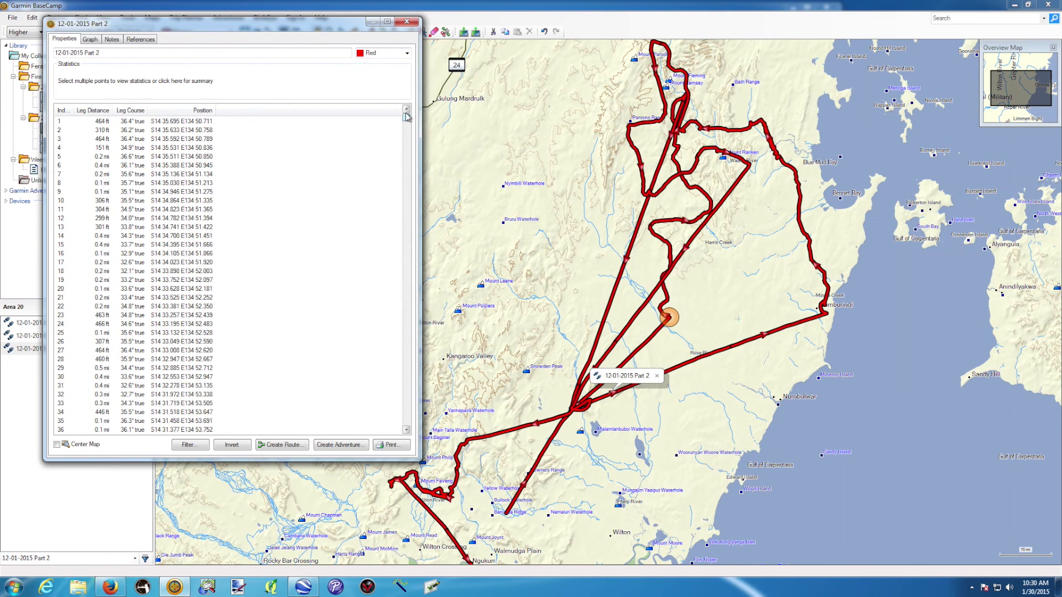
click(62, 121)
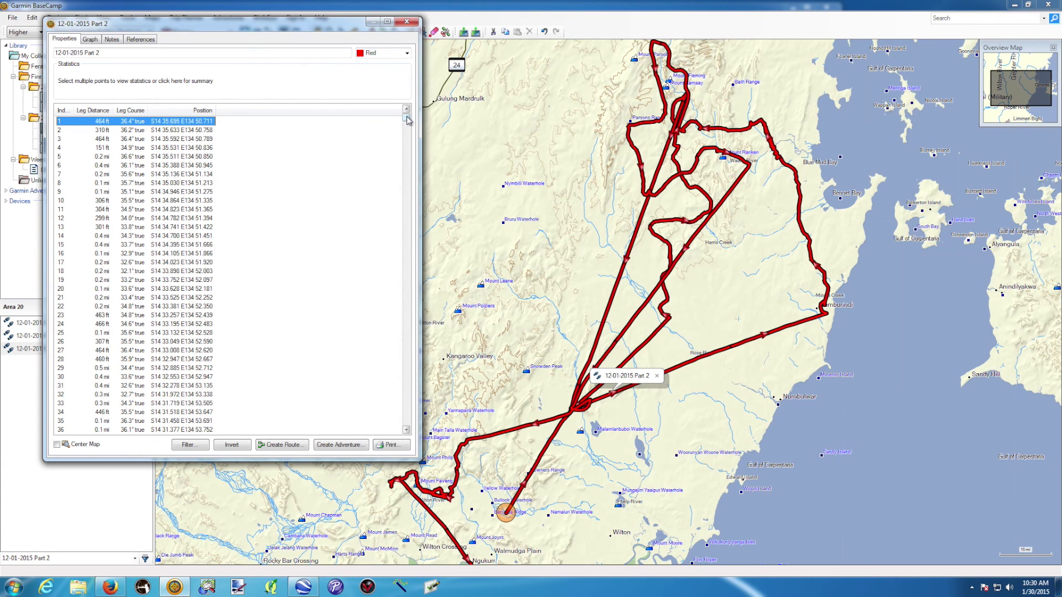
Step: Select points 1 through 2996 of 12-01-2015 Part 2 and delete them
drag(408, 121, 407, 249)
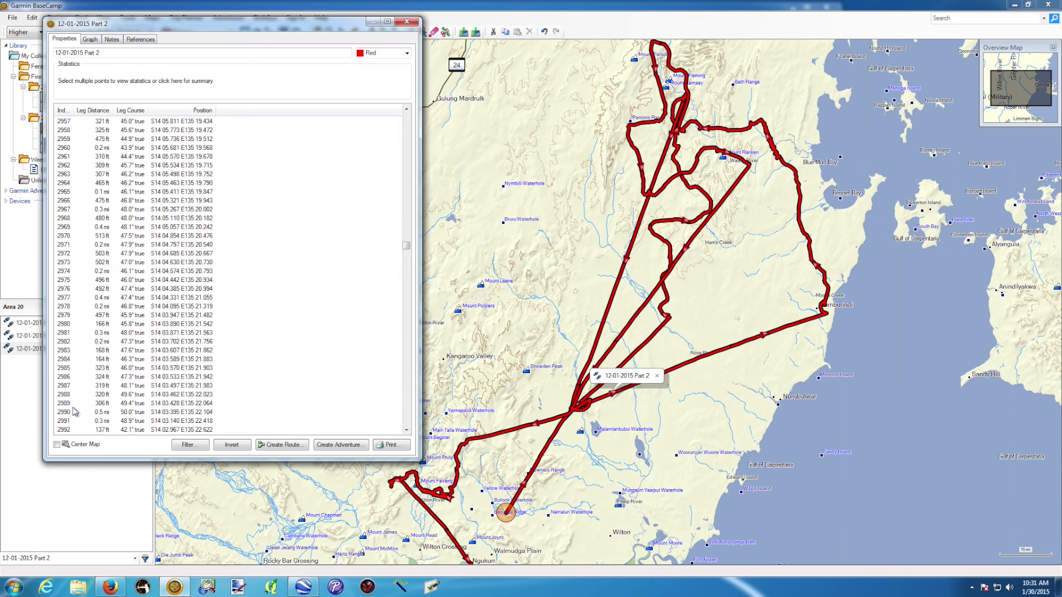
click(408, 424)
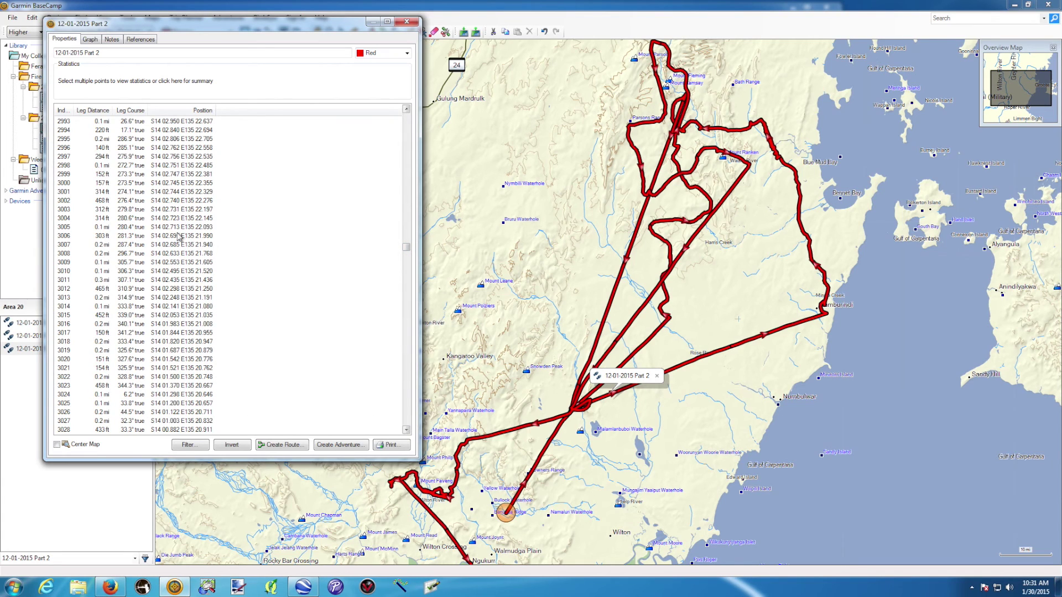
click(63, 148)
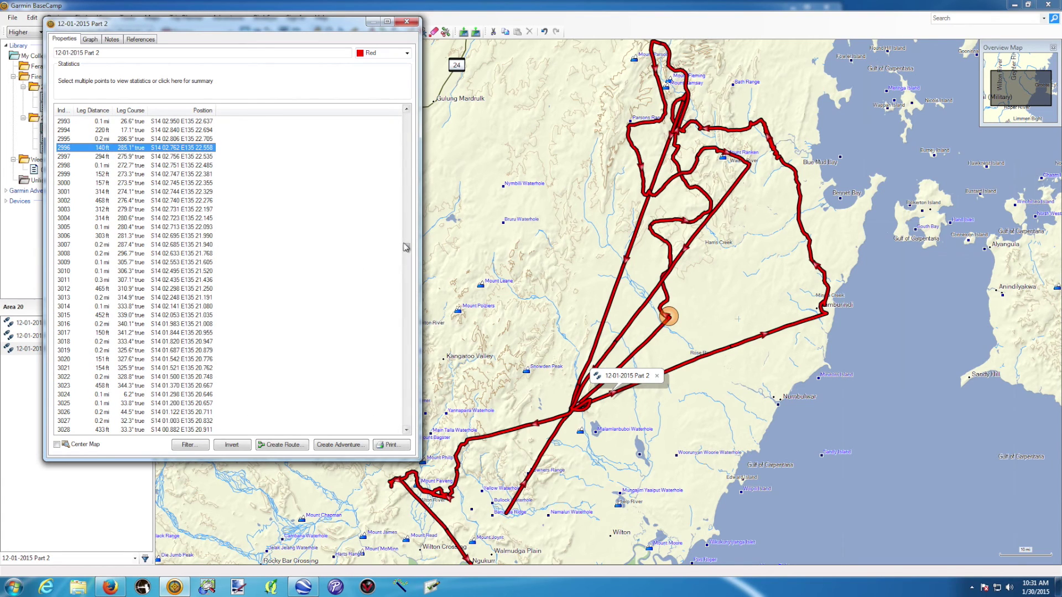
drag(407, 249, 405, 115)
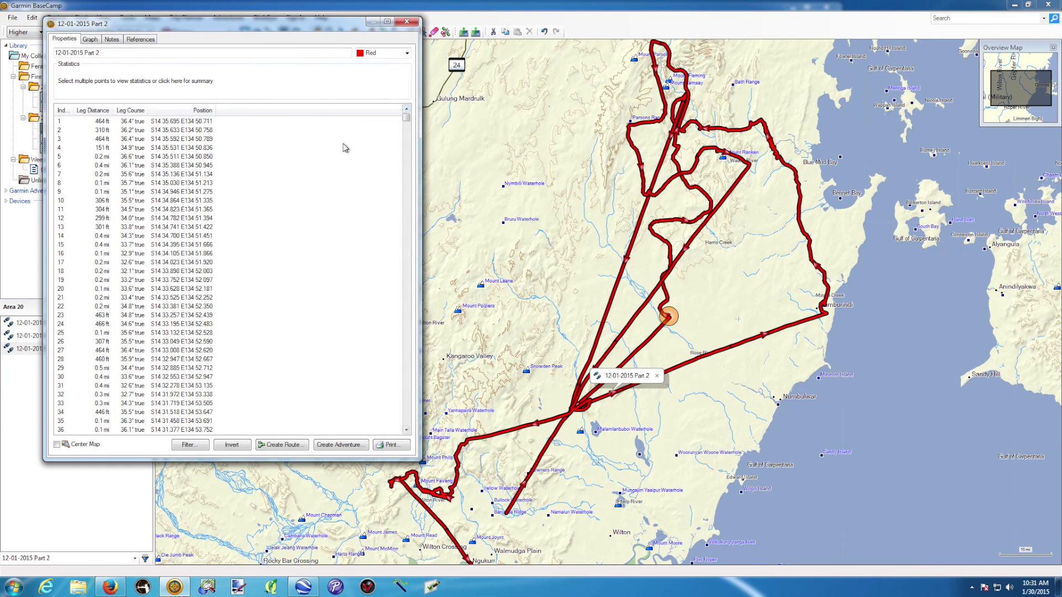
shift+click(62, 122)
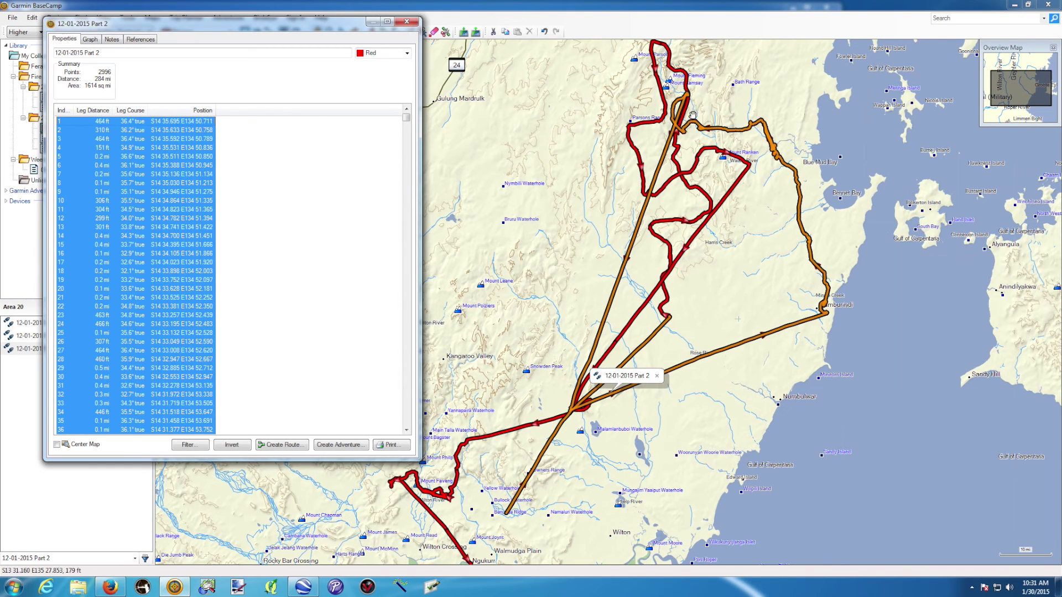
drag(406, 119, 393, 243)
key(Home)
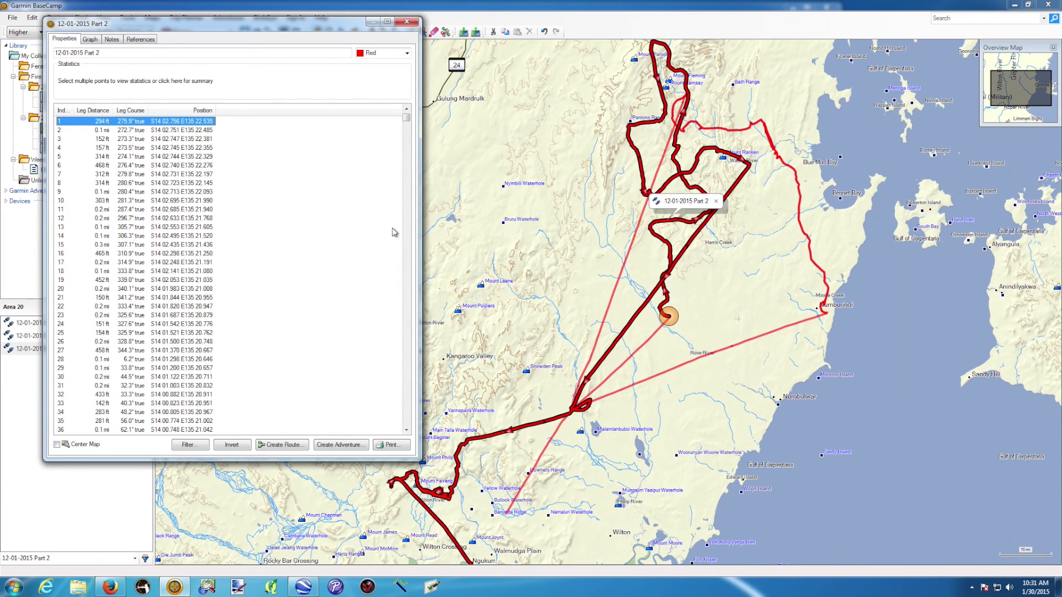
Step: Page through the remaining points of 12-01-2015 Part 2 from point 2 to point 1856, following them on the map
click(124, 132)
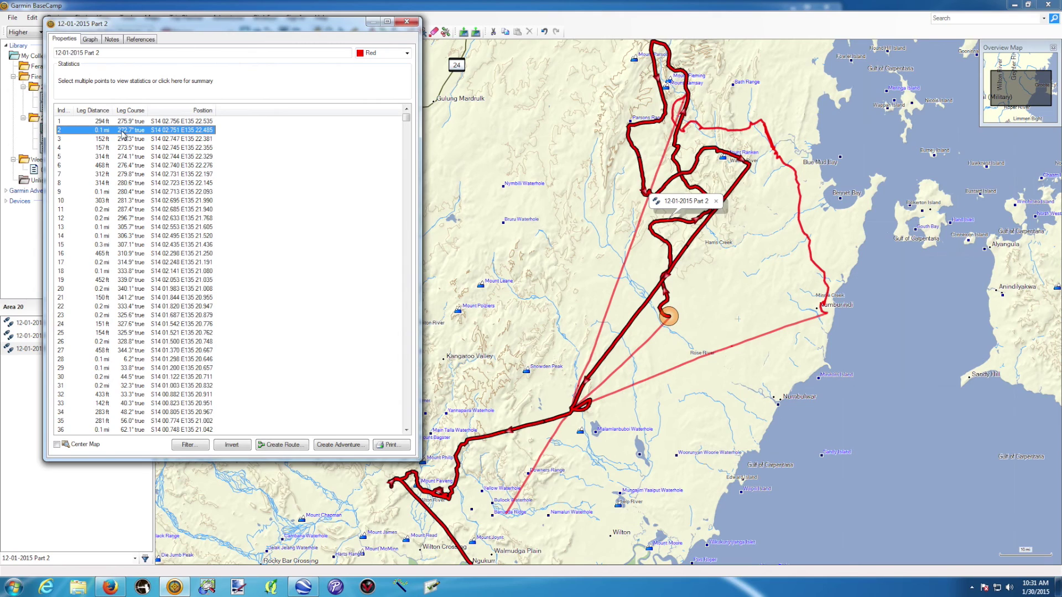
key(Page_Down)
key(Page_Down)
key(Page_Down)
key(Page_Down)
key(Page_Down)
key(Page_Down)
key(Page_Down)
key(Page_Down)
key(Page_Down)
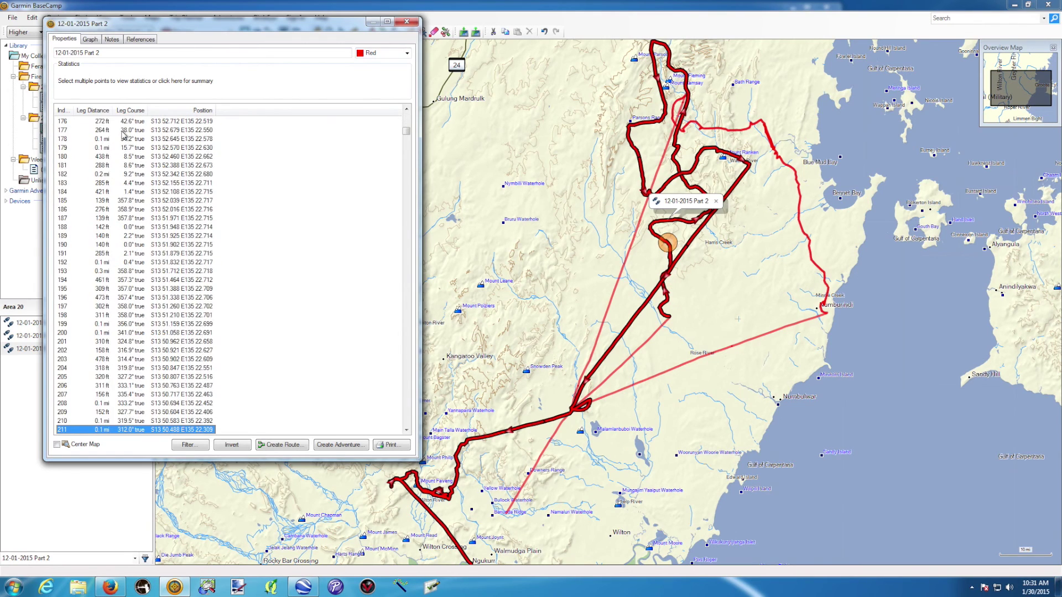
key(Page_Down)
key(Page_Down)
key(Page_Down)
key(Page_Down)
key(Page_Down)
key(Page_Down)
key(Page_Down)
key(Page_Down)
key(Page_Down)
key(Page_Down)
key(Page_Down)
key(Page_Down)
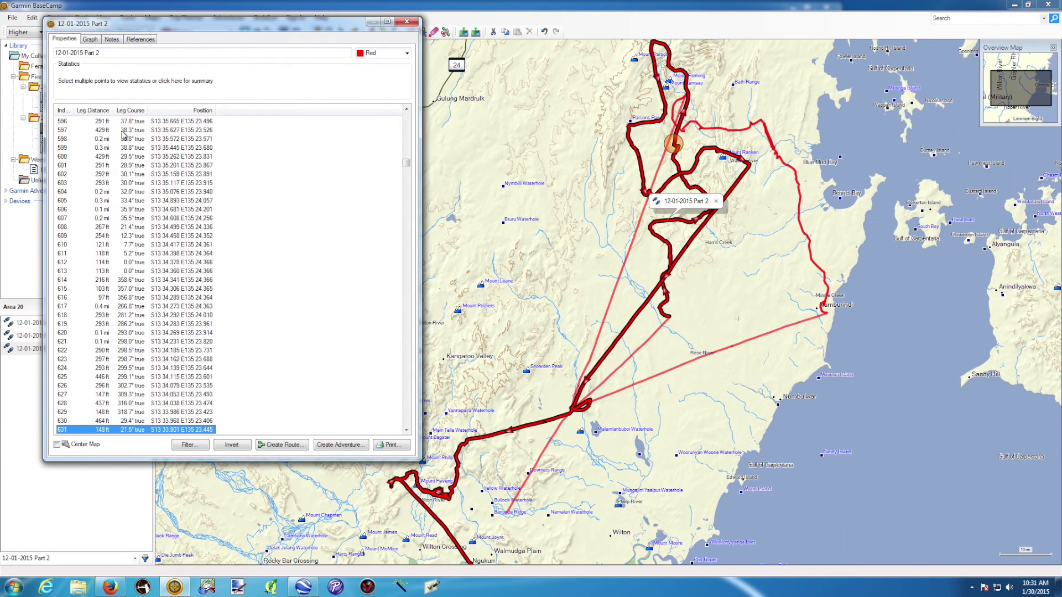
key(Page_Down)
key(Page_Down)
key(Page_Down)
key(Page_Down)
key(Page_Down)
key(Page_Down)
key(Page_Down)
key(Page_Down)
key(Page_Down)
key(Page_Down)
key(Page_Down)
key(Page_Down)
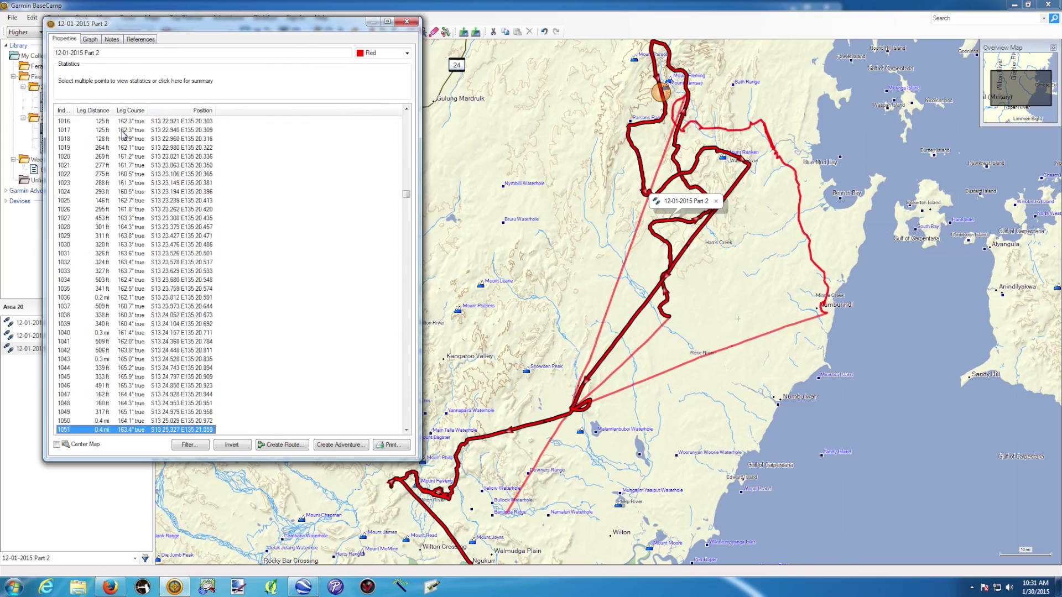
key(Page_Down)
key(Page_Down)
key(Page_Down)
key(Page_Down)
key(Page_Down)
key(Page_Down)
key(Page_Down)
key(Page_Down)
key(Page_Down)
key(Page_Down)
key(Page_Down)
key(Page_Down)
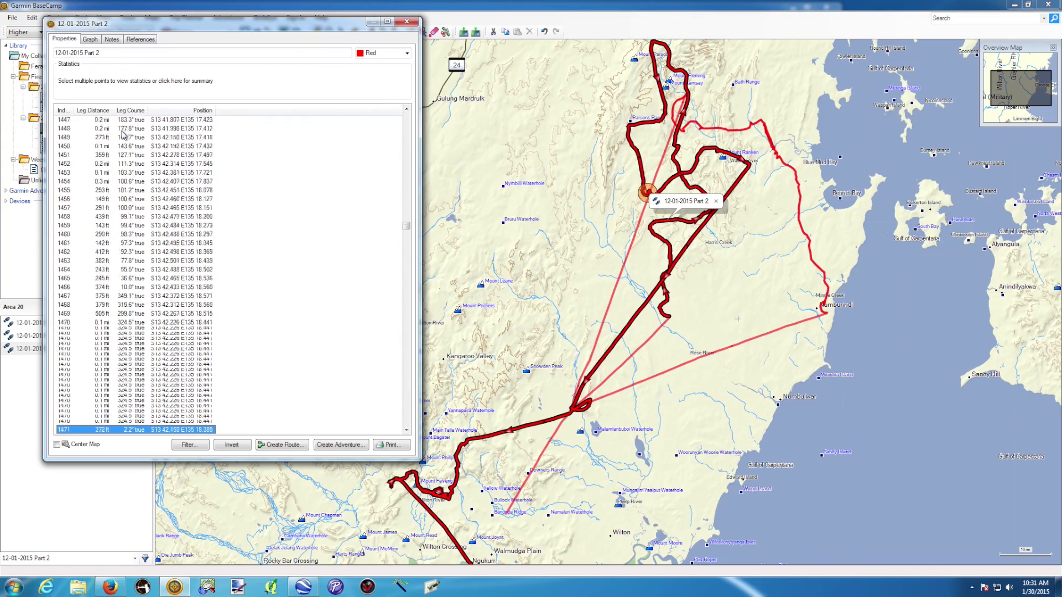
key(Page_Down)
key(Page_Down)
key(Page_Down)
key(Page_Down)
key(Page_Down)
key(Page_Down)
key(Page_Down)
key(Page_Down)
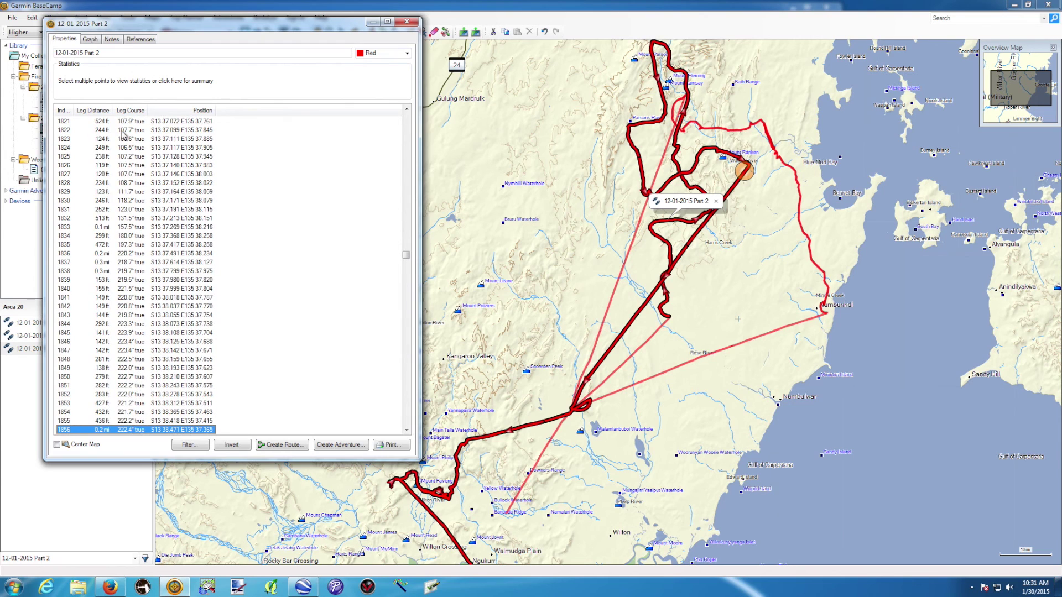
Step: Step back through the points from 1856 to point 1834 to locate where the section ends near Mount Ranken
key(Up)
key(Up)
key(Up)
key(Up)
key(Up)
key(Up)
key(Up)
key(Up)
key(Up)
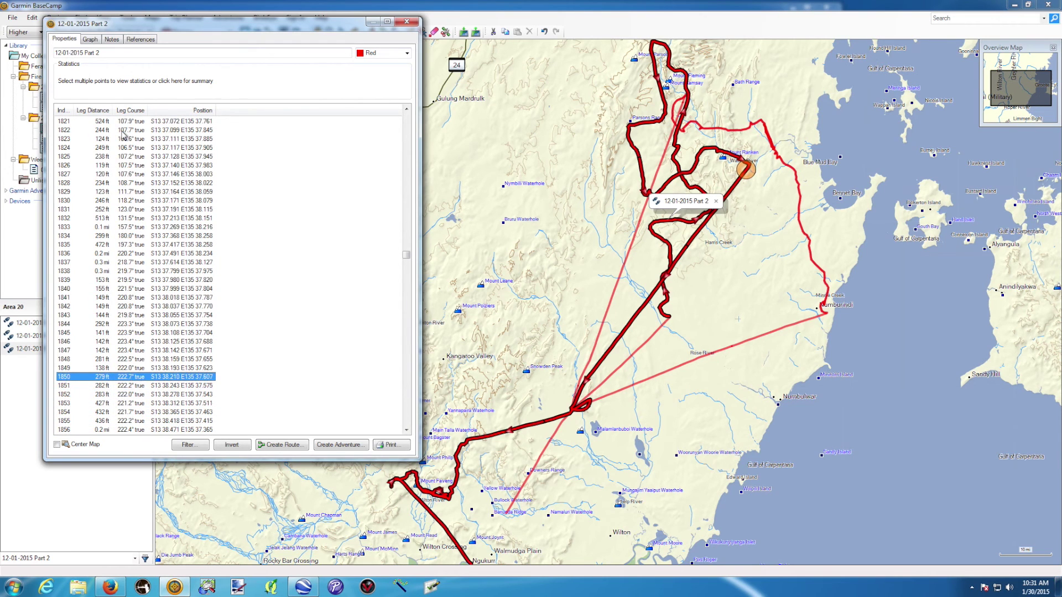
key(Up)
key(Up)
key(Up)
key(Up)
key(Up)
key(Up)
key(Up)
key(Up)
key(Up)
key(Up)
key(Up)
key(Up)
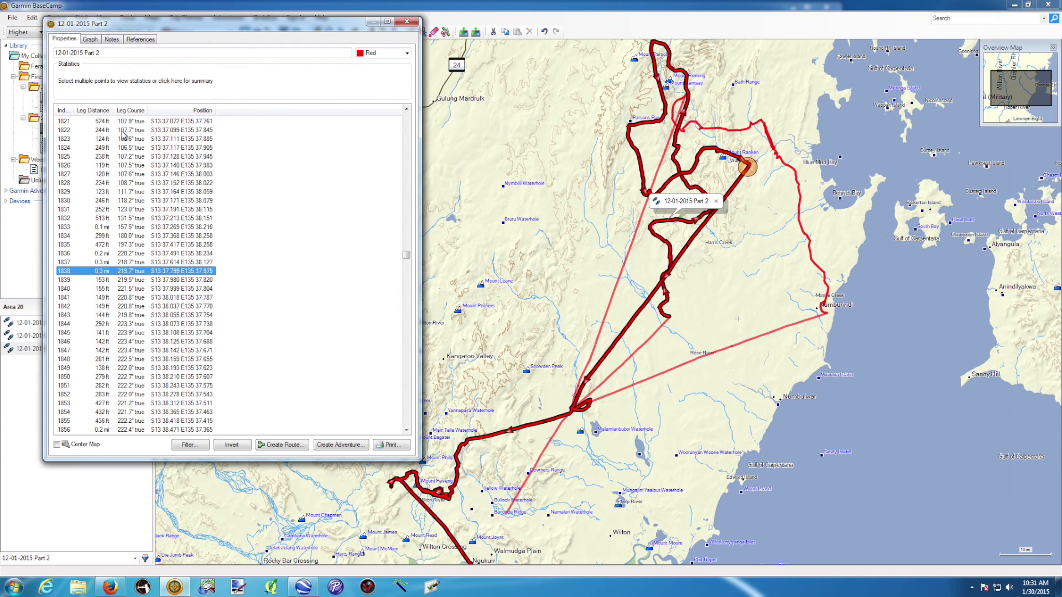
key(Up)
key(Up)
key(Up)
key(Down)
key(Down)
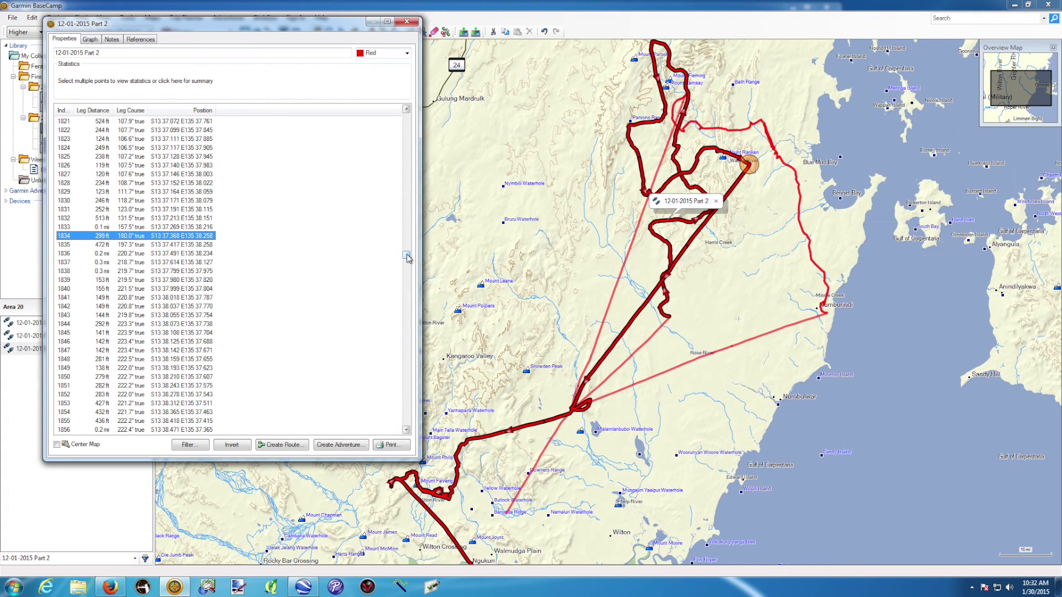
Step: Select points 1834 through 4054 of 12-01-2015 Part 2, delete them, and close the track's properties
drag(407, 257, 407, 426)
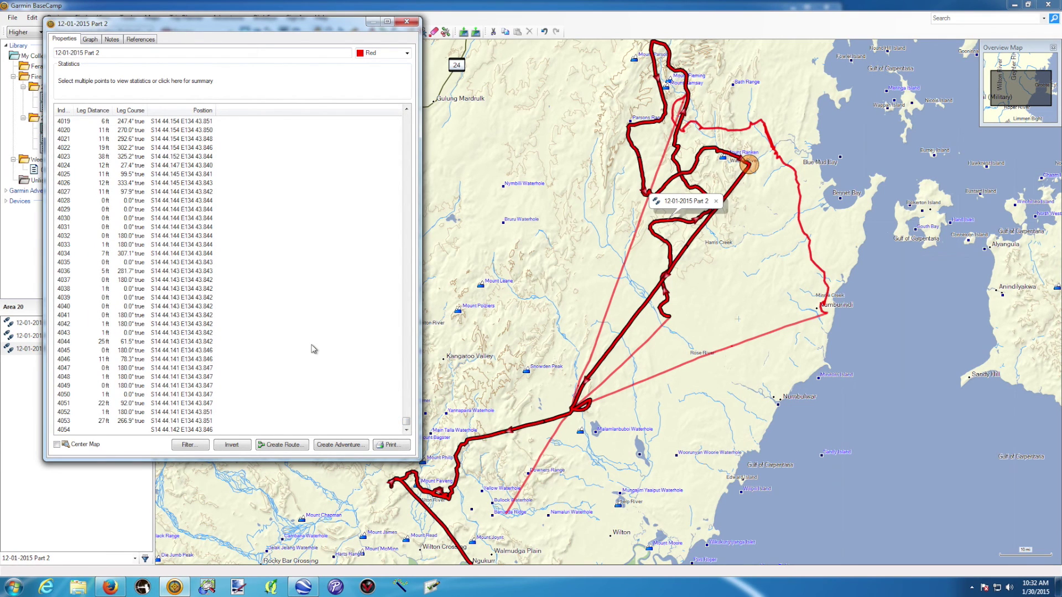
shift+click(66, 430)
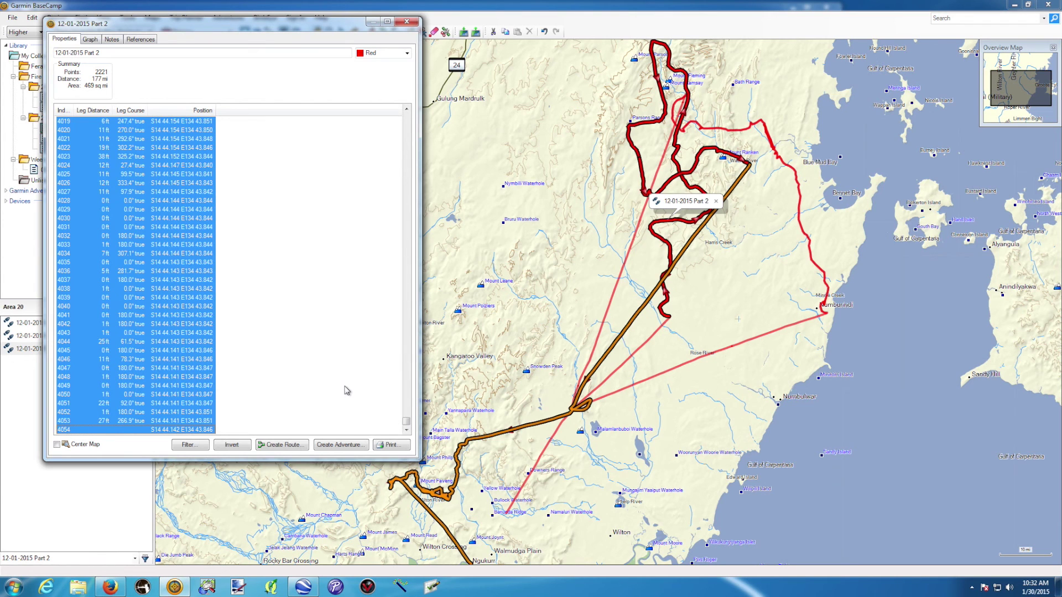
text(1833)
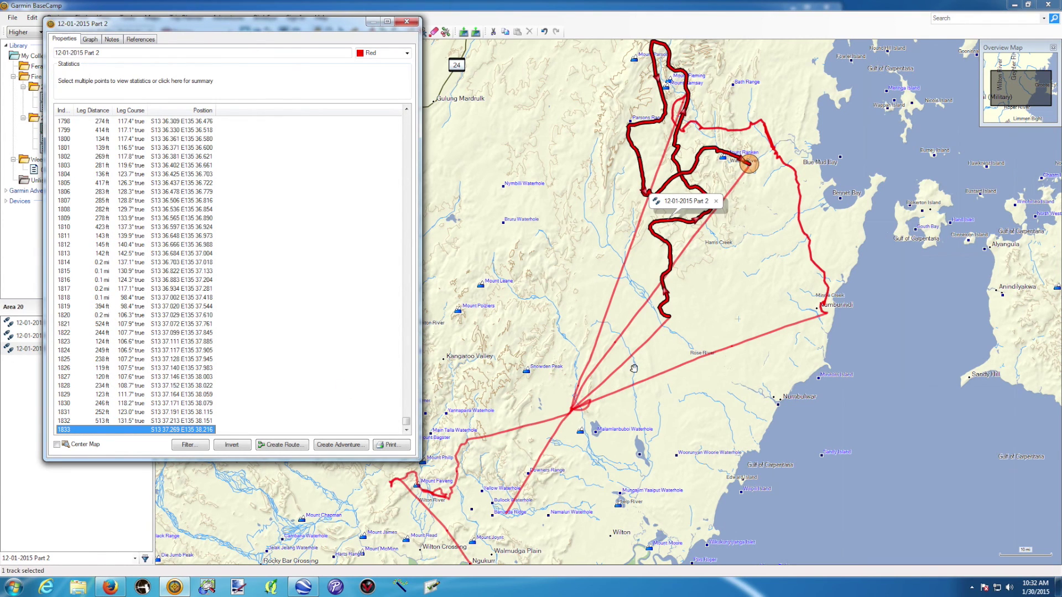
scroll(504, 245, up, 1)
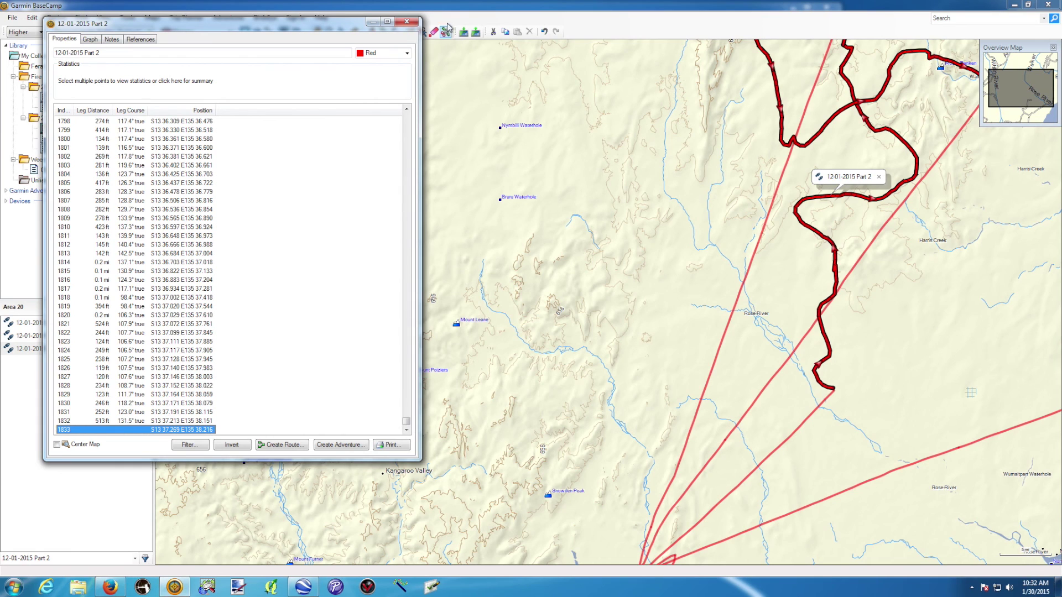
click(407, 21)
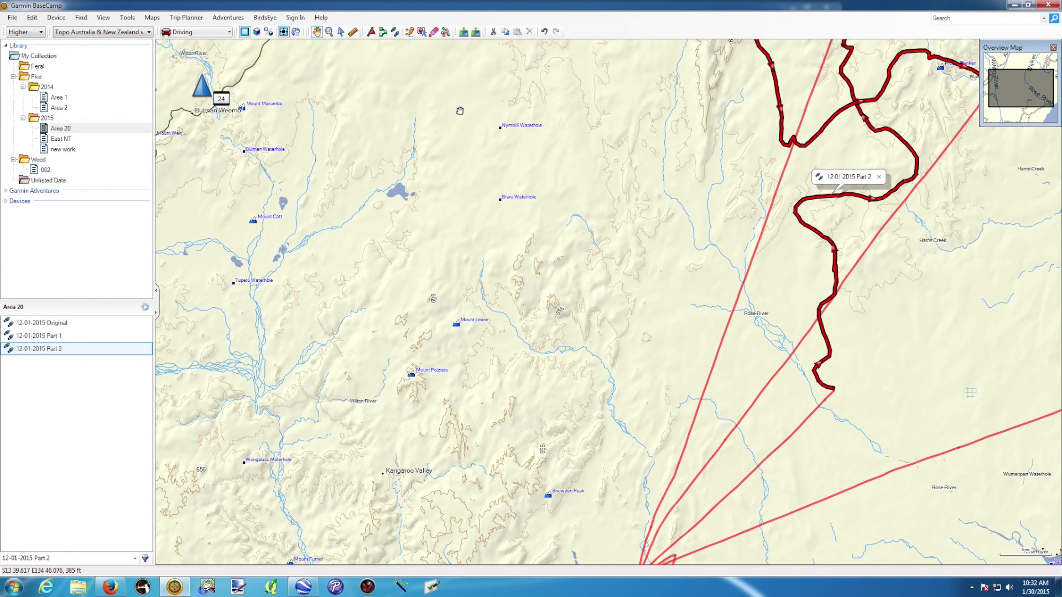
Step: Review the Part 1, Part 2 and Original tracks of 12-01-2015 one after another on the map
scroll(564, 192, down, 1)
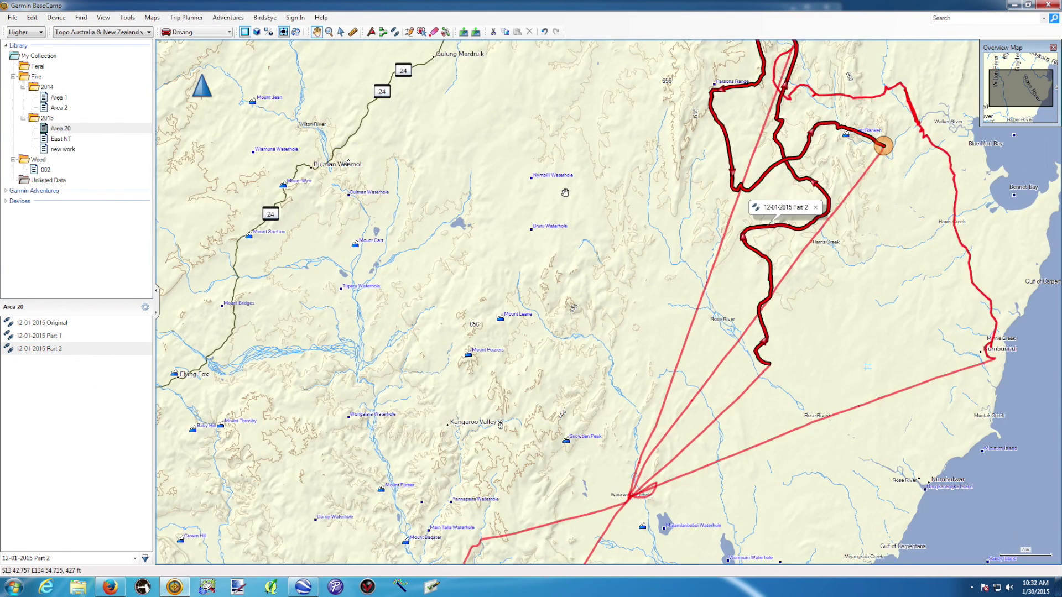
drag(672, 176, 563, 223)
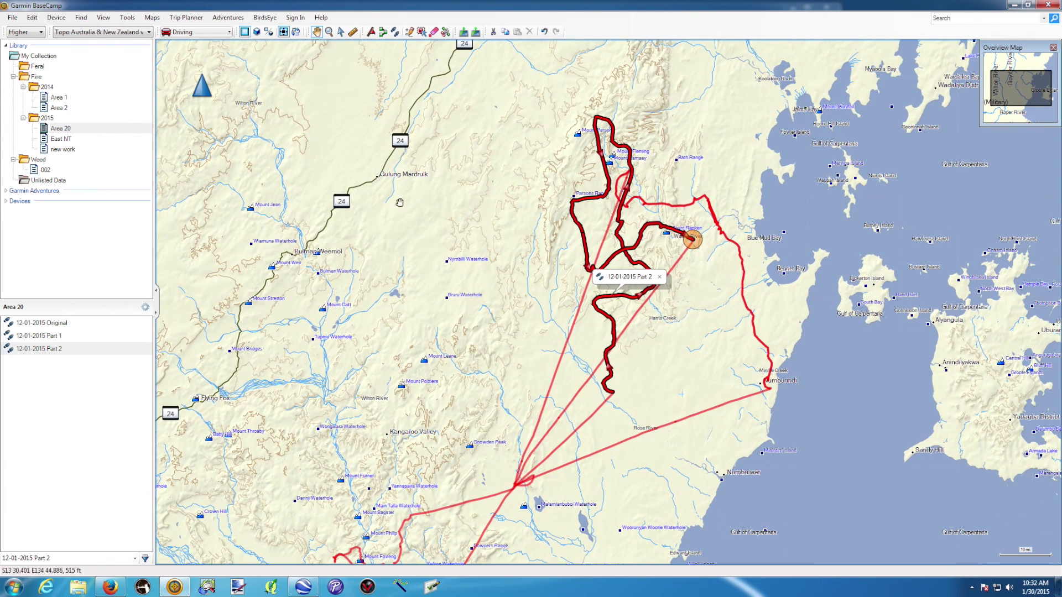
click(52, 337)
click(52, 349)
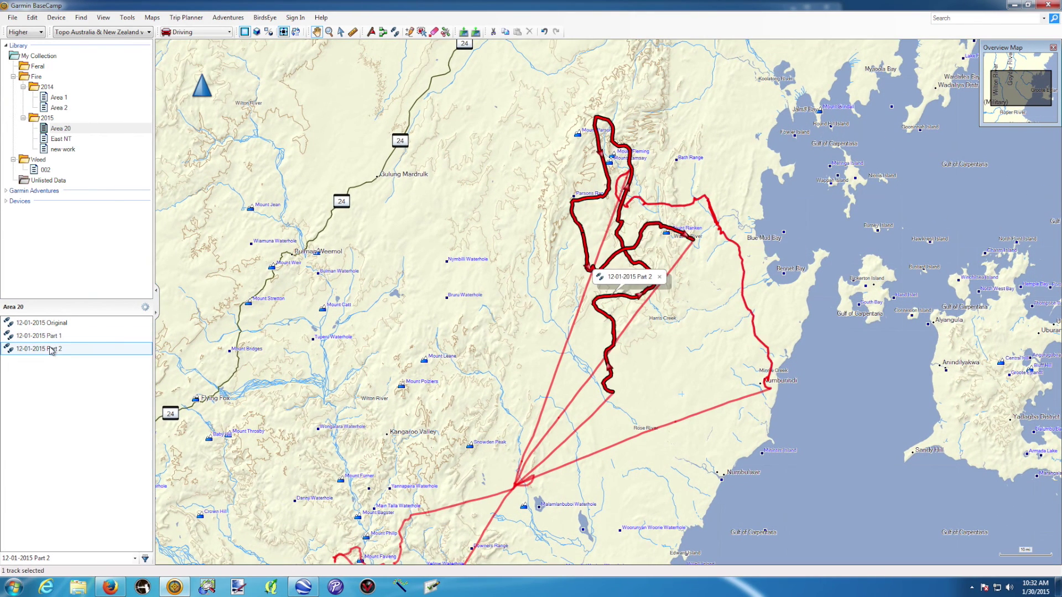
click(57, 328)
drag(387, 346, 387, 259)
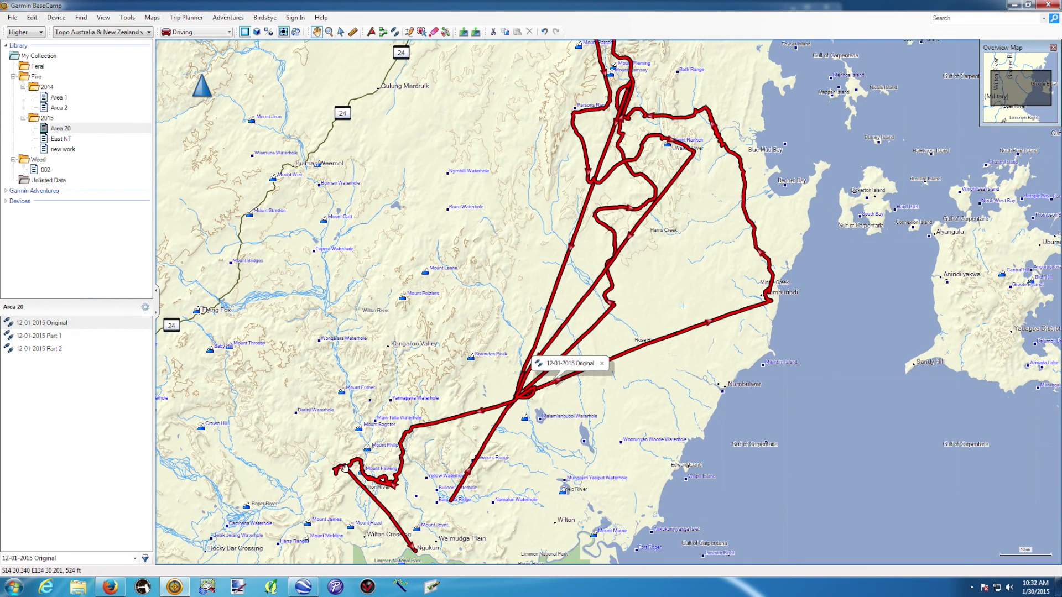
mouse_move(345, 462)
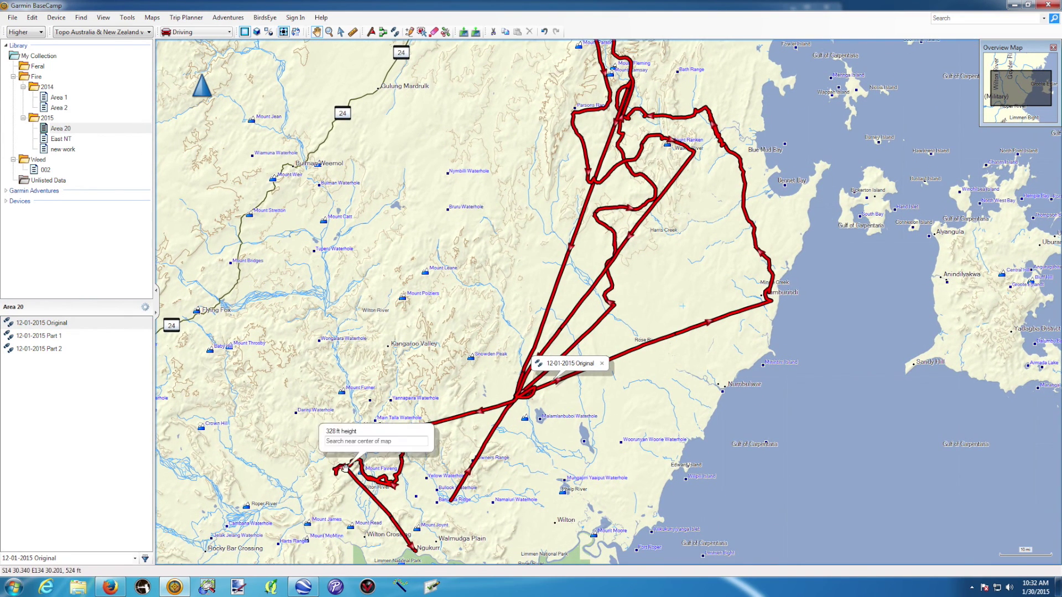
Step: Duplicate the 12-01-2015 Original track and rename the copy as 12-01-2015 Part 3
right_click(55, 328)
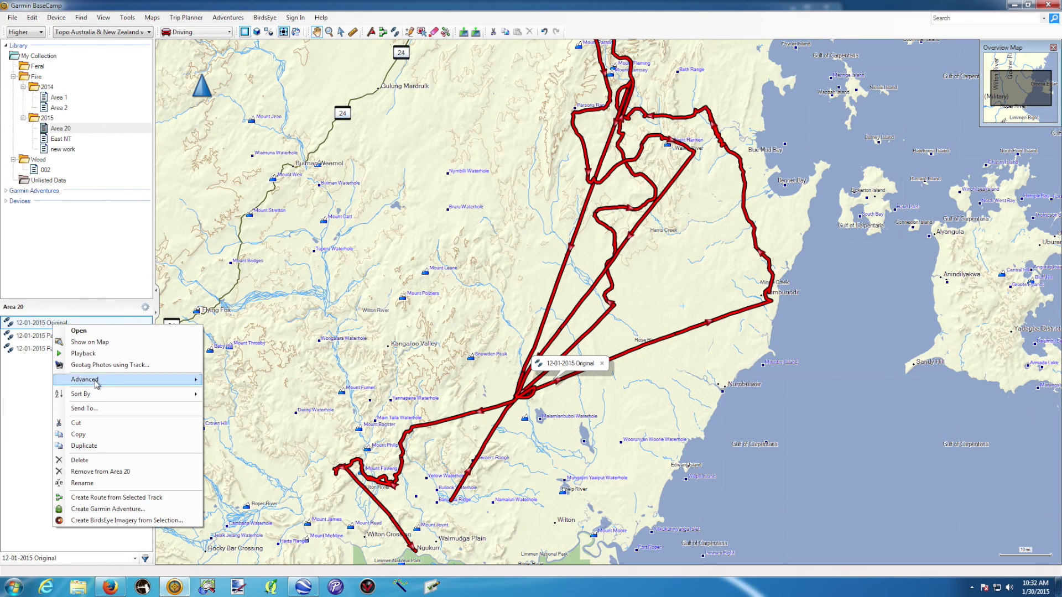
click(100, 446)
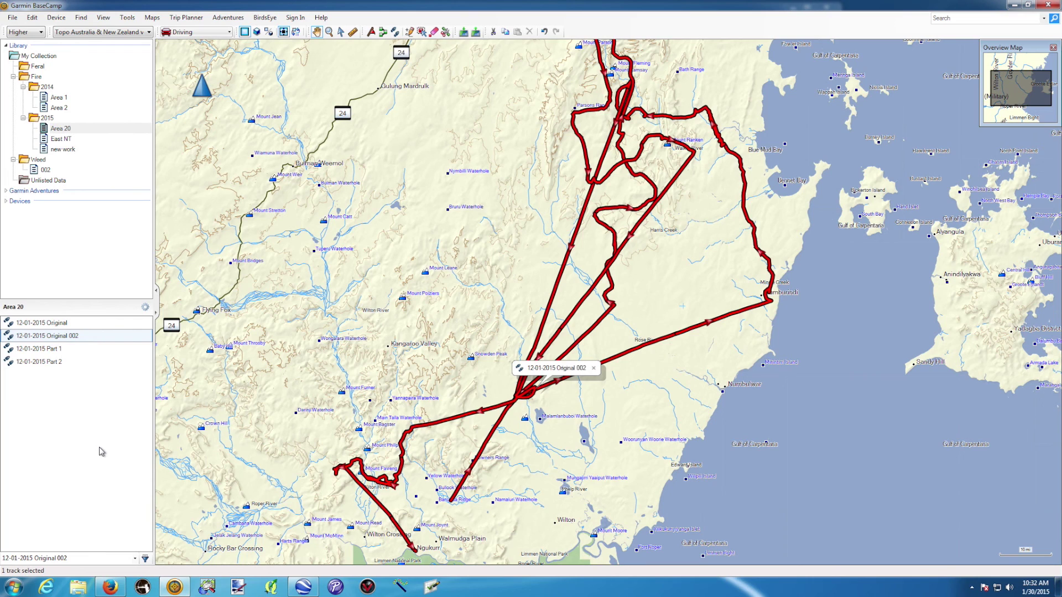
right_click(64, 340)
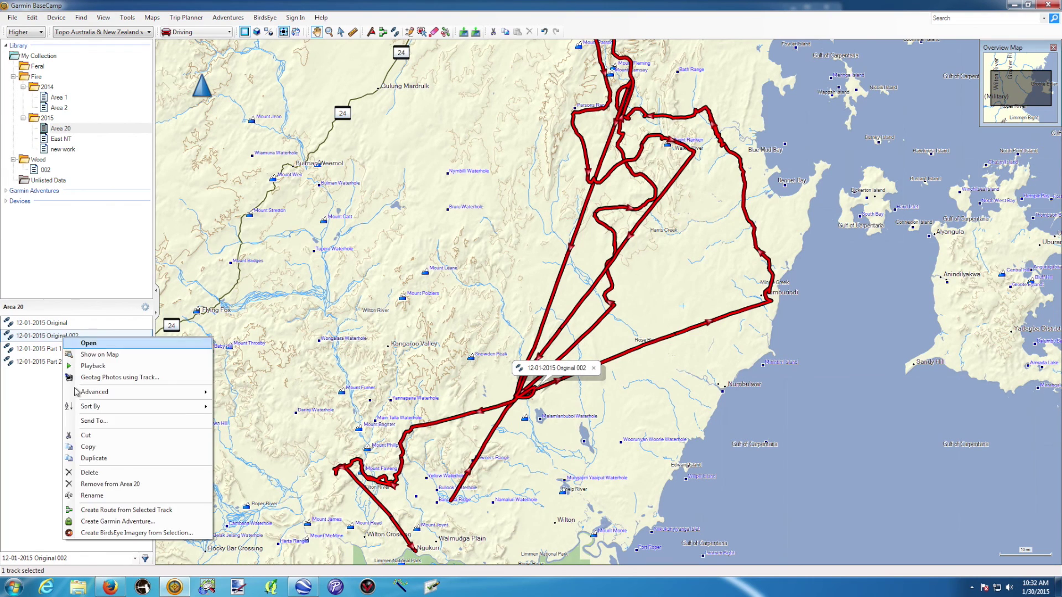
click(105, 491)
click(86, 335)
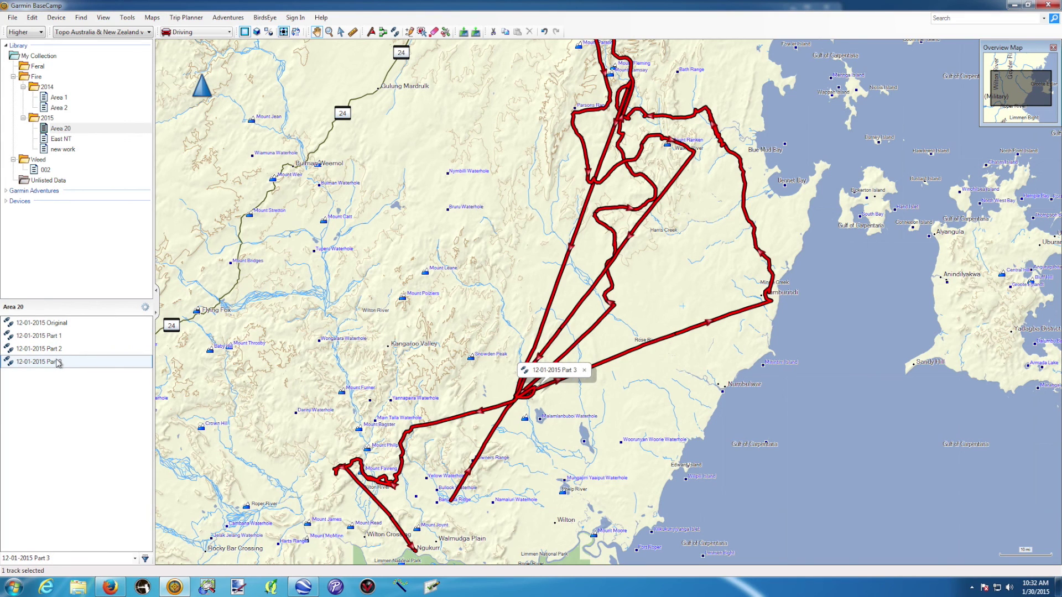
Step: Open the properties of 12-01-2015 Part 3 and step through its points from point 1 to point 5880, at the bend near Main Taila Waterhole
double_click(53, 362)
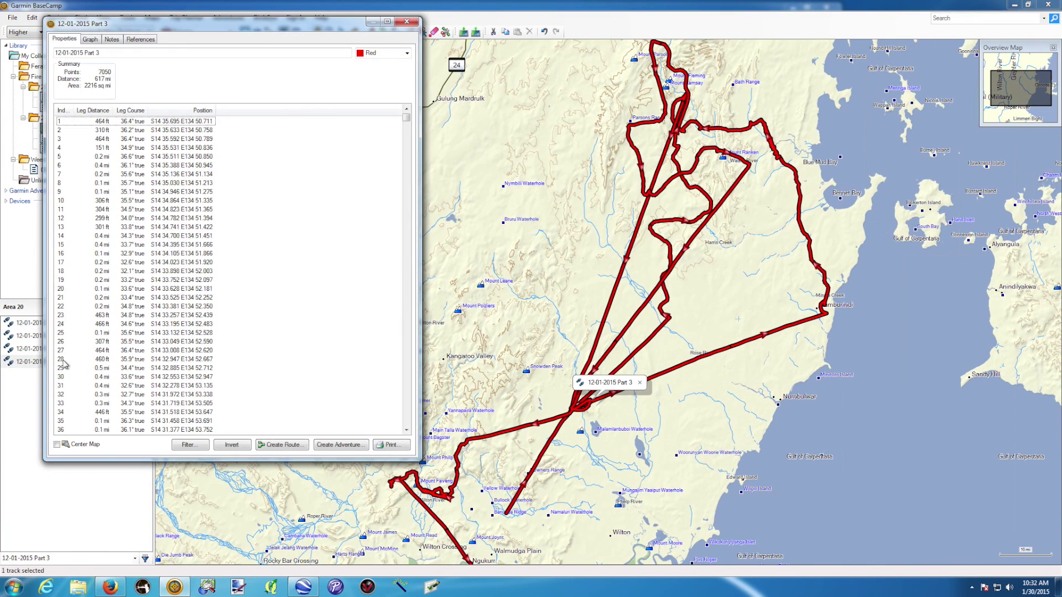
click(80, 126)
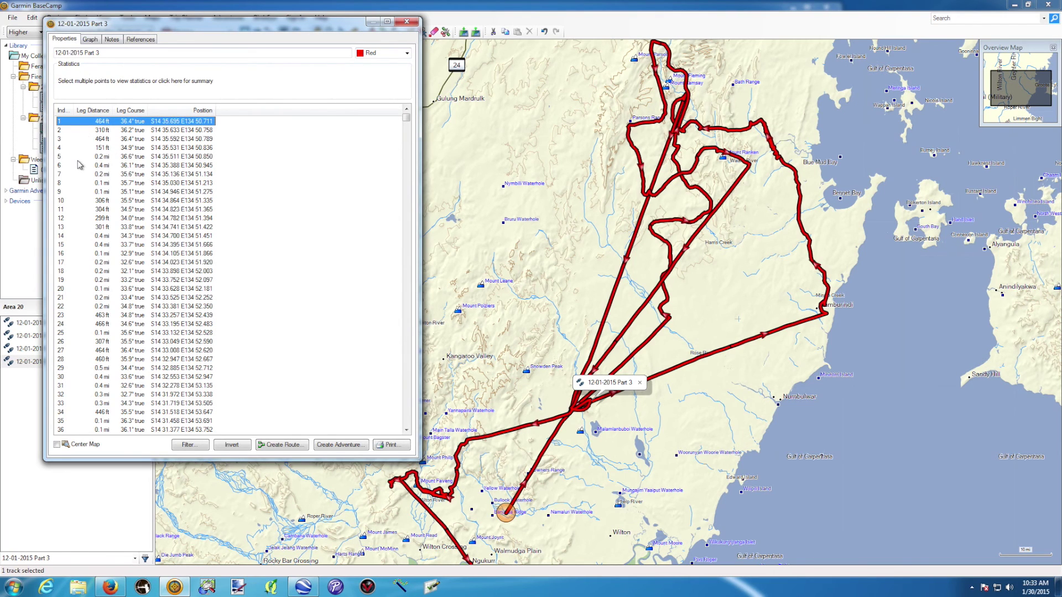
key(Page_Down)
key(Page_Down)
key(Page_Down)
key(Page_Down)
key(Page_Down)
key(Page_Down)
key(Page_Down)
key(Page_Down)
key(Page_Down)
key(Page_Down)
key(Page_Down)
key(Page_Down)
key(Page_Down)
key(Page_Down)
key(Page_Down)
key(Page_Down)
key(Page_Down)
key(Page_Down)
key(Page_Down)
key(Page_Down)
key(Page_Down)
key(Page_Down)
key(Page_Down)
key(Page_Down)
key(Page_Down)
key(Page_Down)
key(Page_Down)
key(Page_Down)
key(Page_Down)
key(Page_Down)
key(Page_Down)
key(Page_Down)
key(Page_Down)
key(Page_Down)
key(Page_Down)
key(Page_Down)
key(Page_Down)
key(Page_Down)
key(Page_Down)
key(Page_Down)
key(Page_Down)
key(Page_Down)
key(Page_Down)
key(Page_Down)
key(Page_Down)
key(Page_Down)
key(Page_Down)
key(Page_Down)
key(Page_Down)
key(Page_Down)
key(Page_Down)
key(Page_Down)
key(Page_Down)
key(Page_Down)
key(Page_Down)
key(Page_Down)
key(Page_Down)
key(Page_Down)
key(Page_Down)
key(Page_Down)
key(Page_Down)
key(Page_Down)
key(Page_Down)
key(Page_Down)
key(Page_Down)
key(Page_Down)
key(Page_Down)
key(Page_Down)
key(Page_Down)
key(Page_Down)
key(Page_Down)
key(Page_Down)
key(Page_Down)
key(Page_Down)
key(Page_Down)
key(Page_Down)
key(Page_Down)
key(Page_Down)
key(Page_Down)
key(Page_Down)
key(Page_Down)
key(Page_Down)
key(Page_Down)
key(Page_Down)
key(Page_Down)
key(Page_Down)
key(Page_Down)
key(Page_Down)
key(Page_Down)
key(Page_Down)
key(Page_Down)
key(Page_Down)
key(Page_Down)
key(Page_Down)
key(Page_Down)
key(Page_Down)
key(Page_Down)
key(Page_Down)
key(Page_Down)
key(Page_Down)
key(Page_Down)
key(Page_Down)
key(Page_Down)
key(Page_Down)
key(Page_Down)
key(Page_Down)
key(Page_Down)
key(Page_Down)
key(Page_Down)
key(Page_Down)
key(Page_Down)
key(Page_Down)
key(Page_Down)
key(Page_Down)
key(Page_Down)
key(Page_Down)
key(Page_Down)
key(Page_Down)
key(Page_Down)
key(Page_Down)
key(Page_Down)
key(Page_Down)
key(Page_Down)
key(Page_Down)
key(Page_Down)
key(Page_Down)
key(Page_Down)
key(Page_Down)
key(Page_Down)
key(Page_Down)
key(Page_Down)
key(Page_Down)
key(Page_Down)
key(Page_Down)
key(Page_Down)
key(Page_Down)
key(Page_Down)
key(Page_Down)
key(Page_Down)
key(Page_Down)
key(Page_Down)
key(Page_Down)
key(Page_Down)
key(Page_Up)
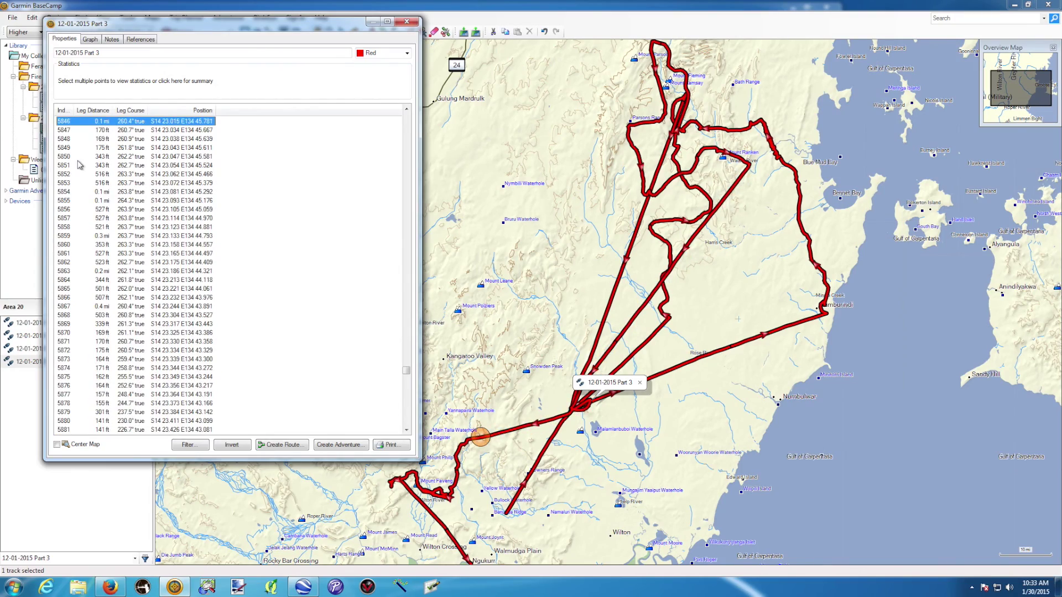
key(Page_Down)
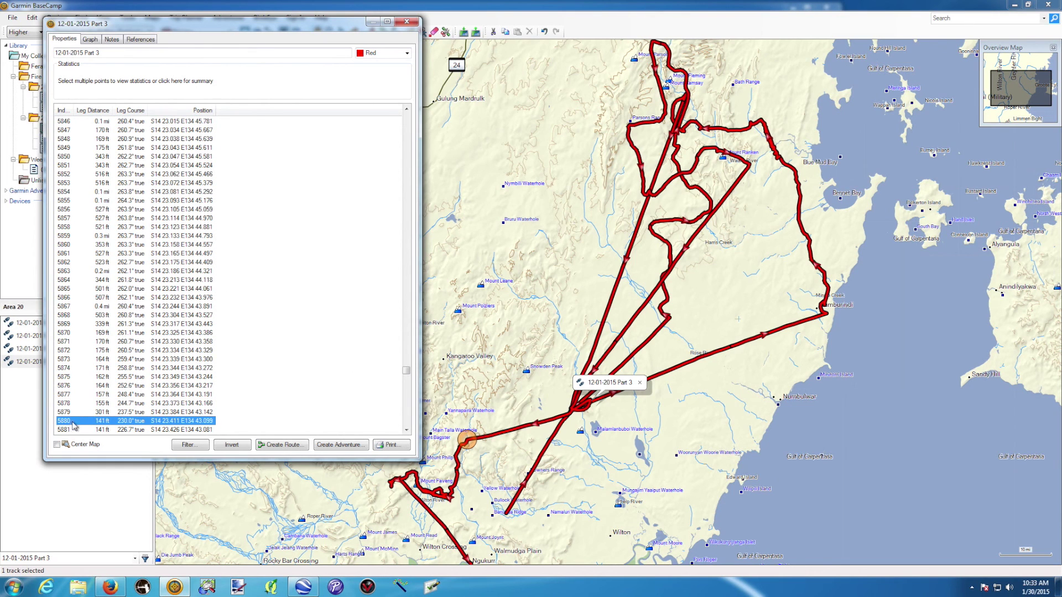
Step: Select points 1 through 5880 of 12-01-2015 Part 3 and delete them
drag(407, 372, 406, 118)
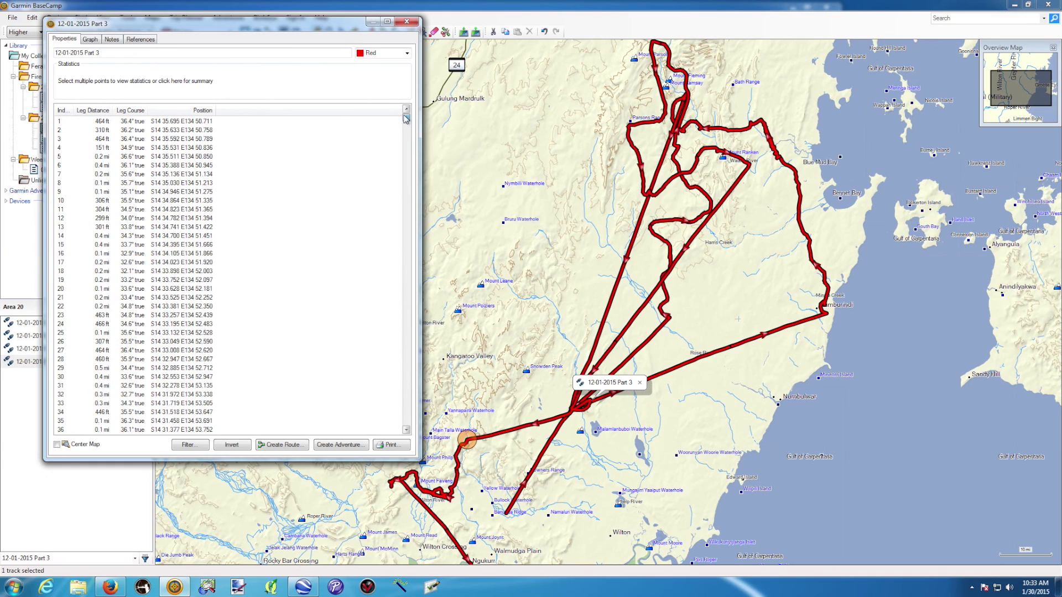
shift+click(65, 121)
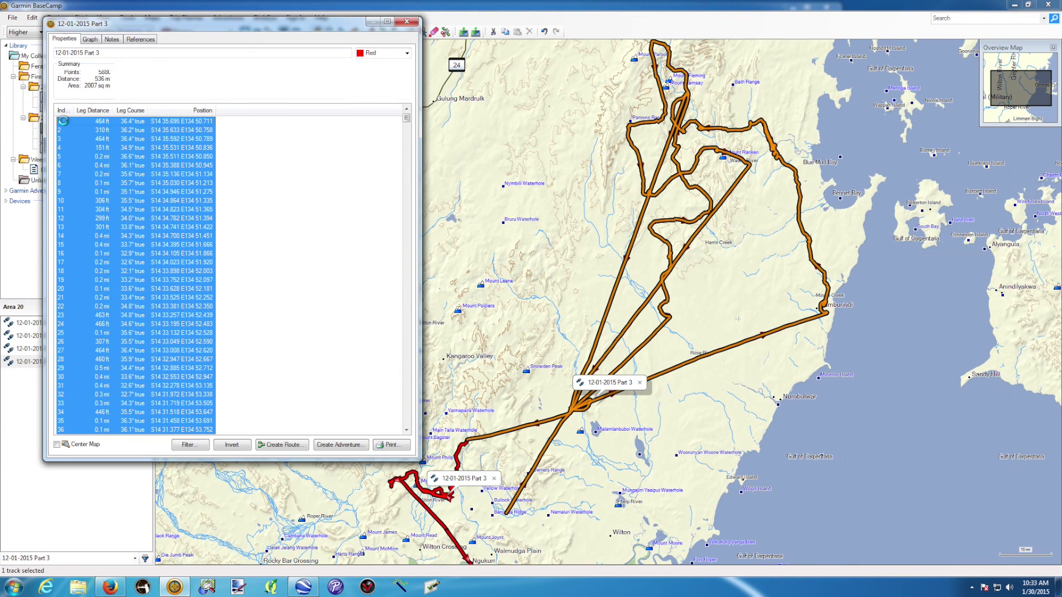
Step: Step through the remaining points of 12-01-2015 Part 3 from point 1 to point 841, at the track's western end near Mount Favenc
click(64, 123)
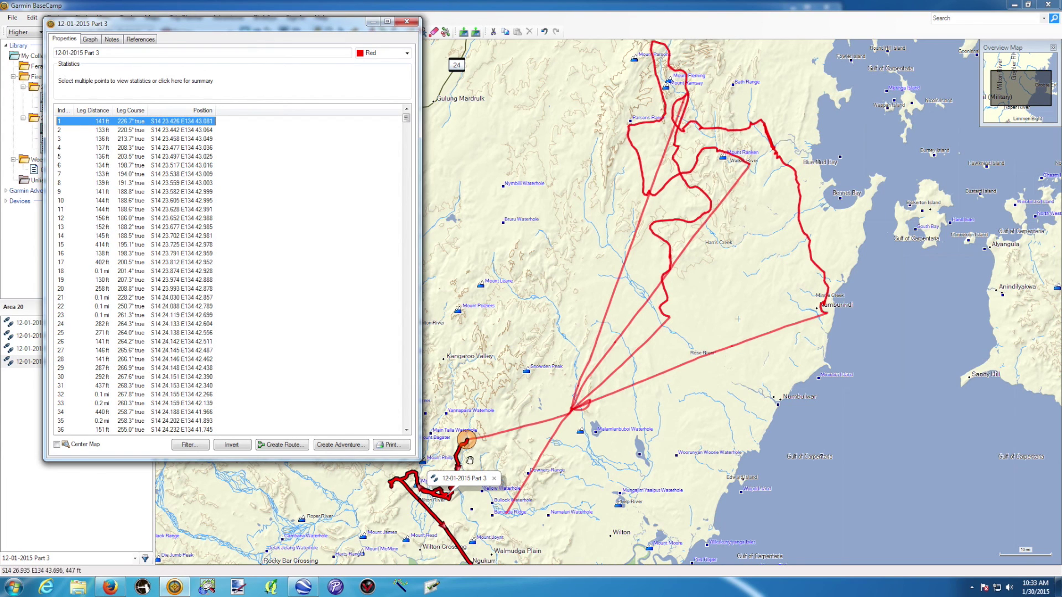
key(Page_Down)
key(Page_Down)
key(Page_Down)
key(Page_Down)
key(Page_Down)
key(Page_Down)
key(Page_Down)
key(Page_Down)
key(Page_Down)
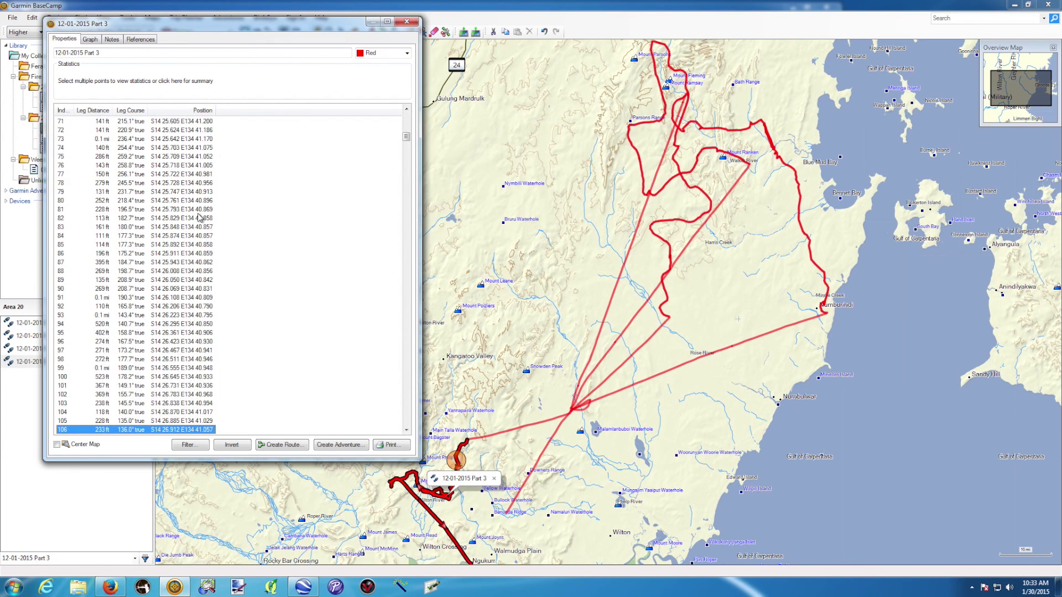
key(Page_Down)
key(Page_Down)
key(Page_Down)
key(Page_Down)
key(Page_Down)
key(Page_Down)
key(Page_Down)
key(Page_Down)
key(Page_Down)
key(Page_Down)
key(Page_Down)
key(Page_Down)
key(Page_Down)
key(Page_Down)
key(Page_Down)
key(Page_Down)
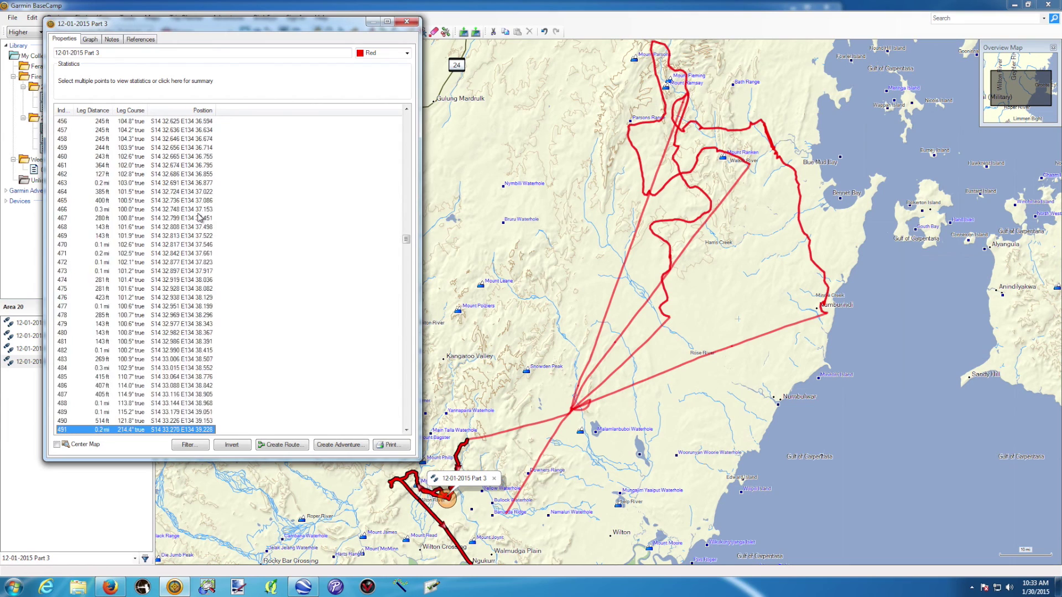
key(Page_Down)
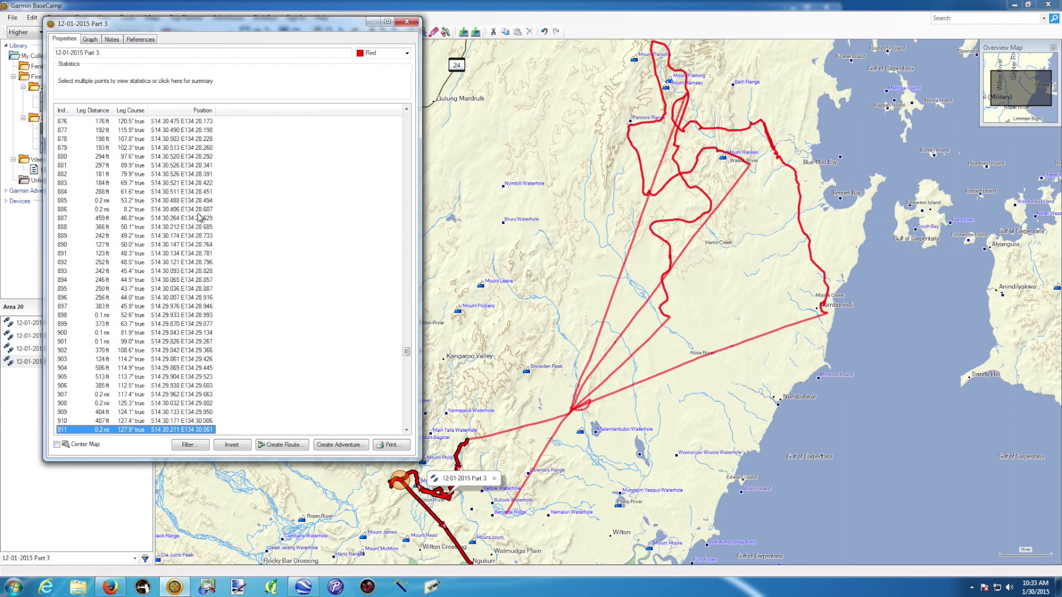
key(Page_Up)
key(Page_Up)
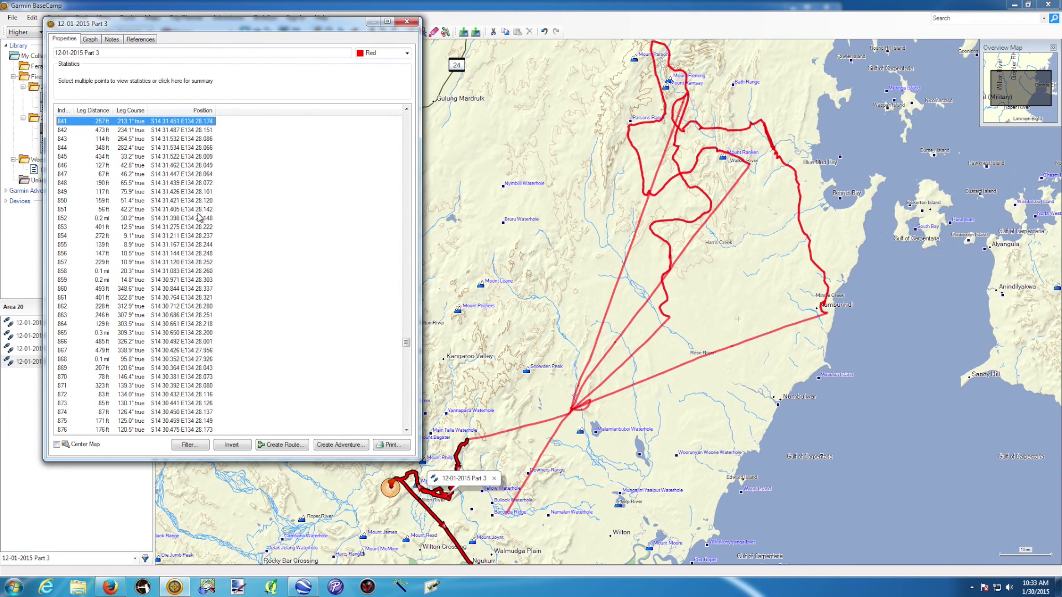
Step: Select points 841 through 1170 of 12-01-2015 Part 3, delete them and close the track's properties
scroll(199, 218, up, 2)
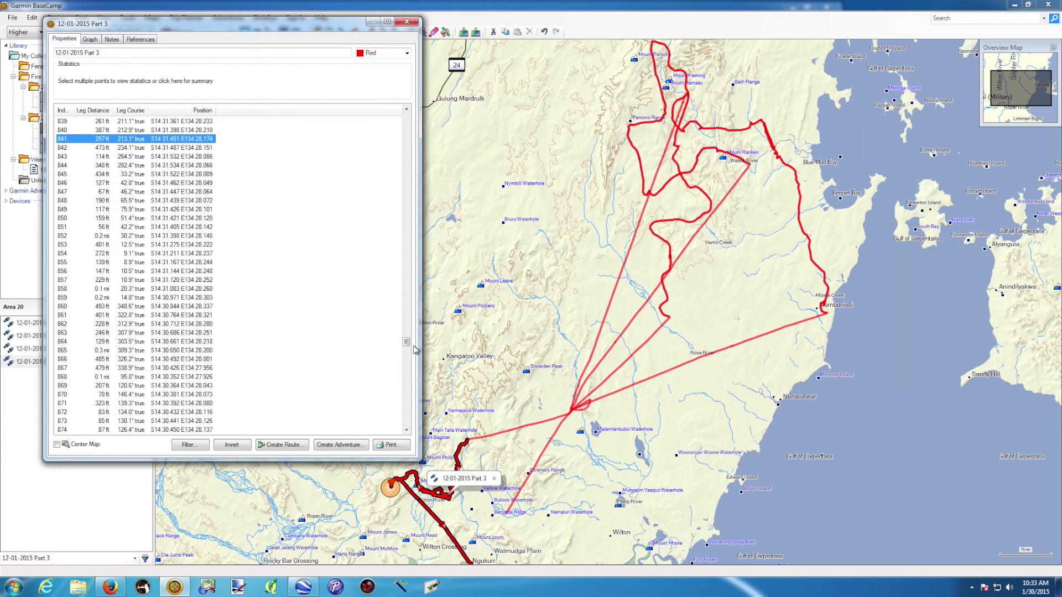
drag(407, 342, 409, 429)
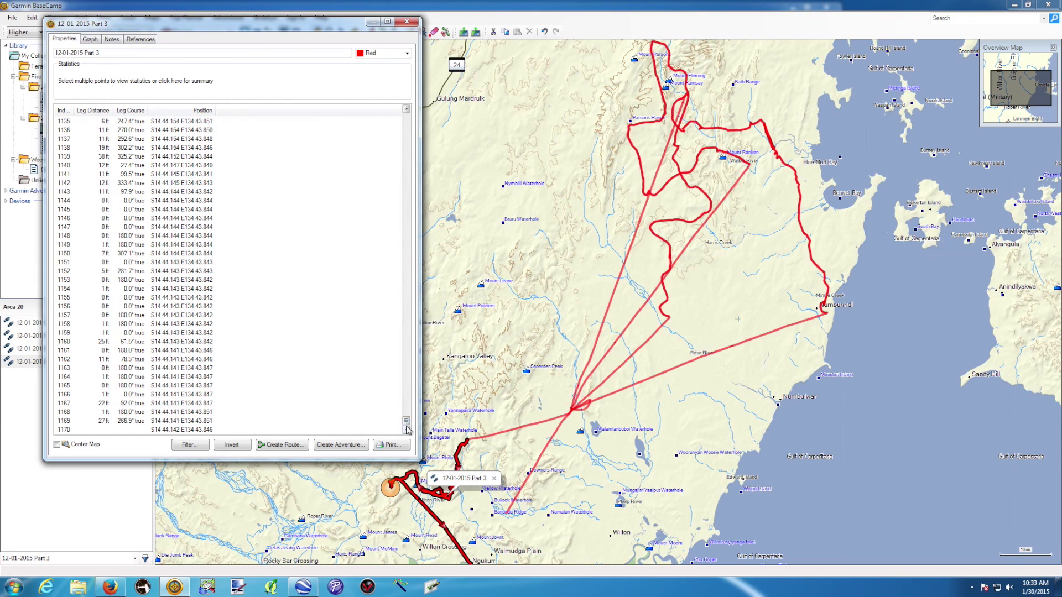
shift+click(69, 430)
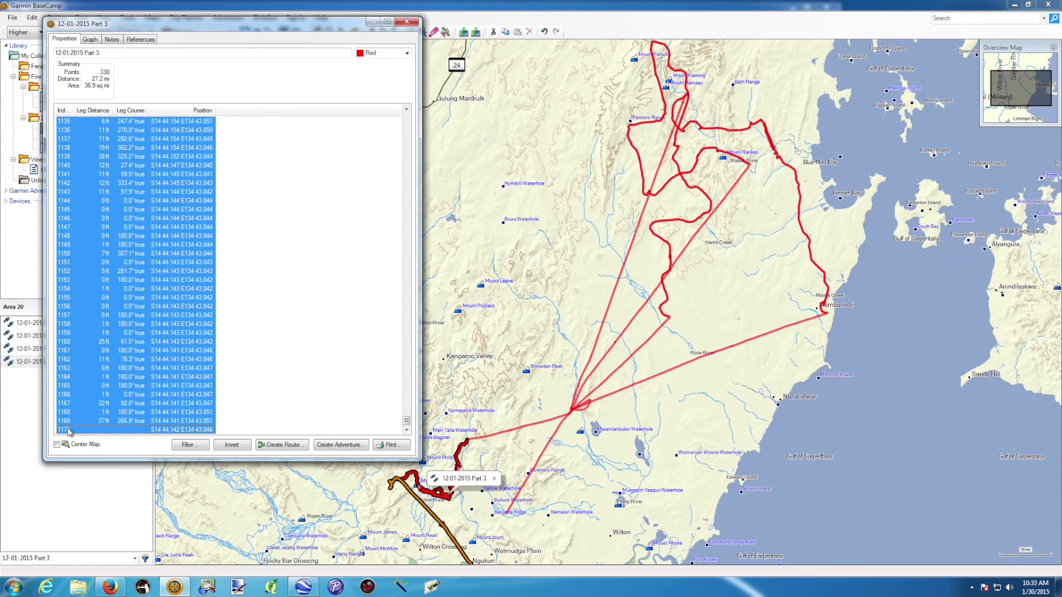
click(68, 430)
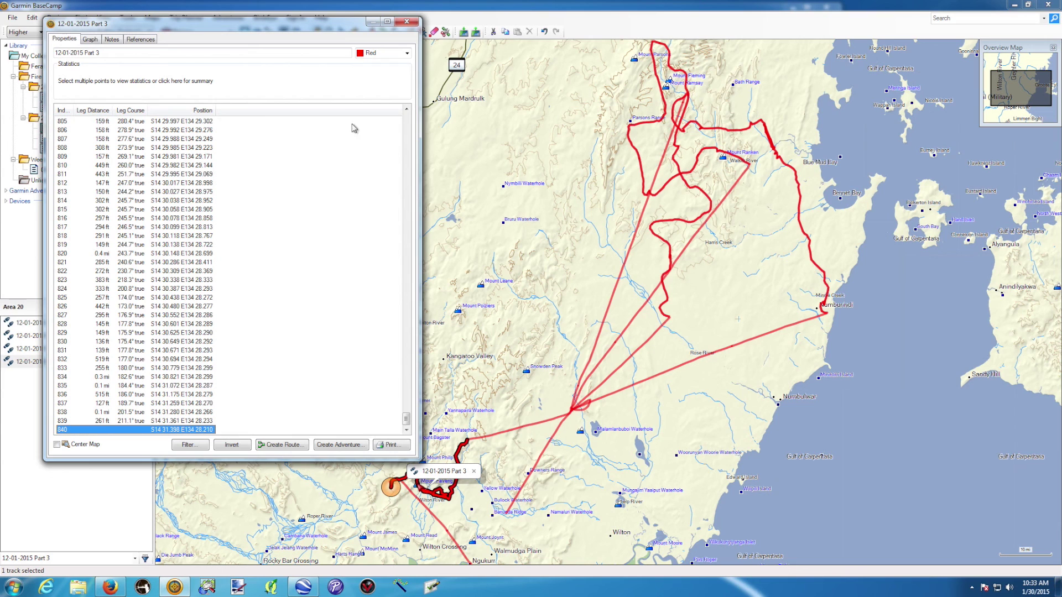
click(407, 23)
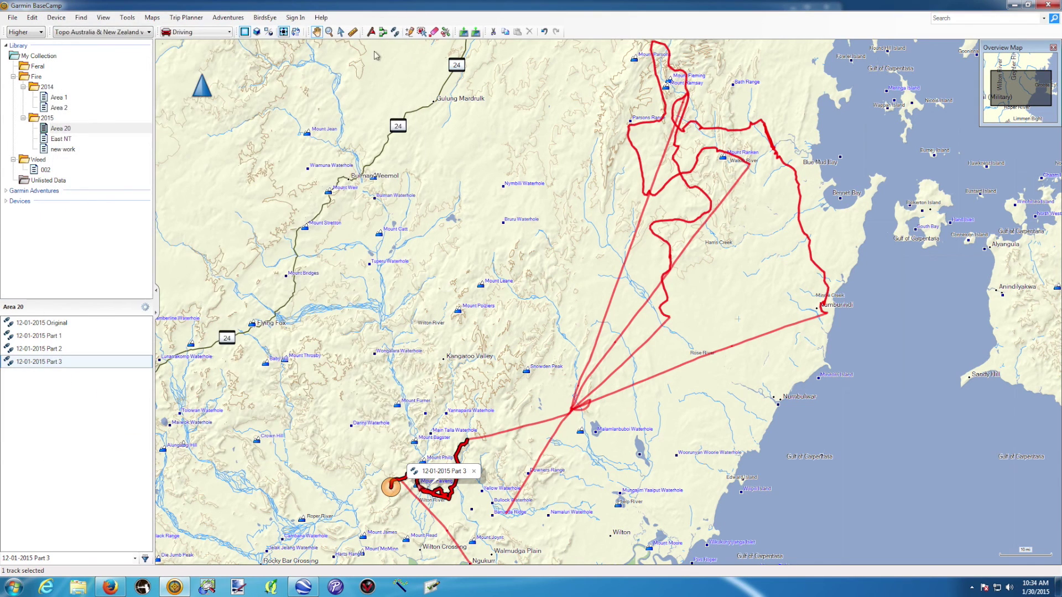
Step: Review the 12-01-2015 Original, Part 1, Part 2 and Part 3 tracks one after another on the map
click(55, 325)
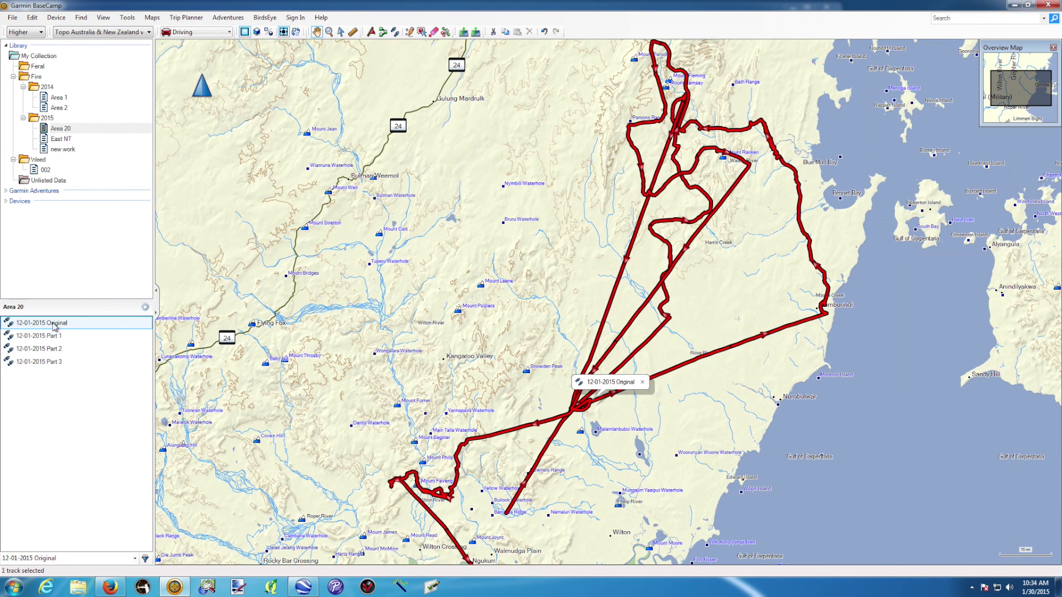
click(56, 336)
click(55, 348)
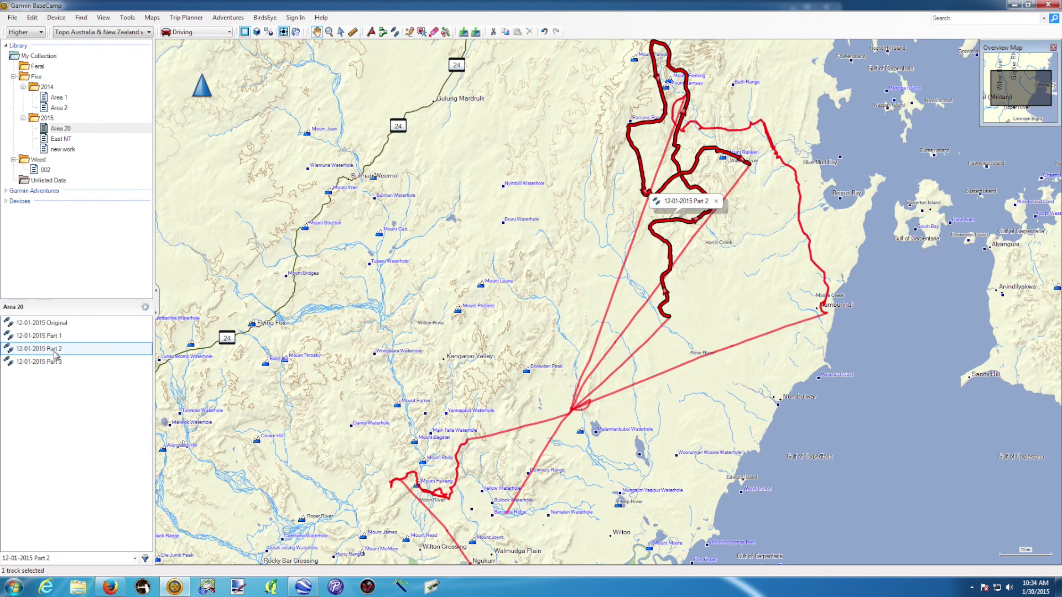
click(55, 363)
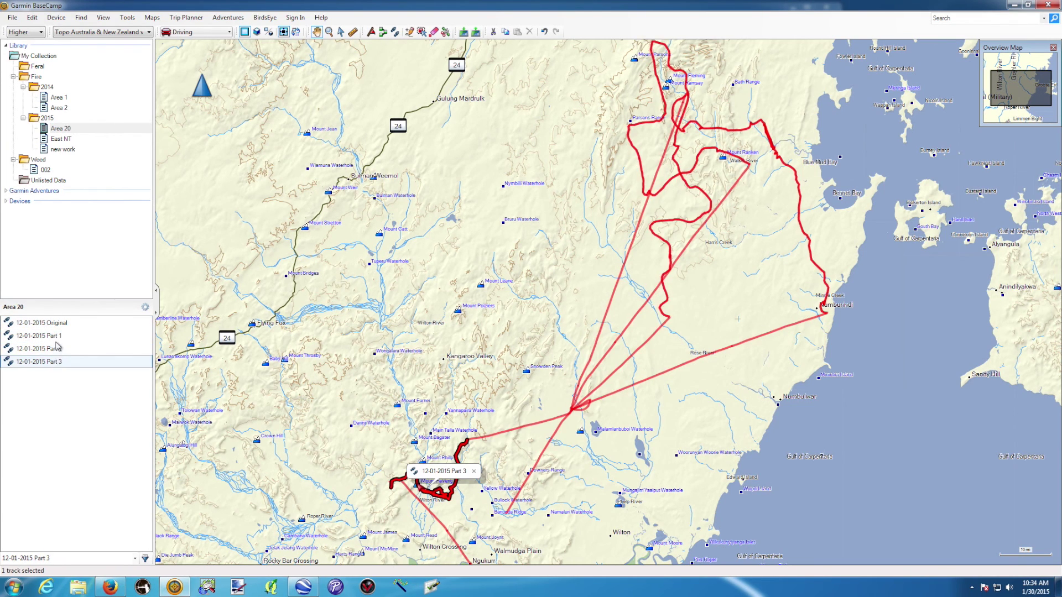
Step: Set the colour of the 12-01-2015 Part 2 track to Blue and close its properties
double_click(54, 350)
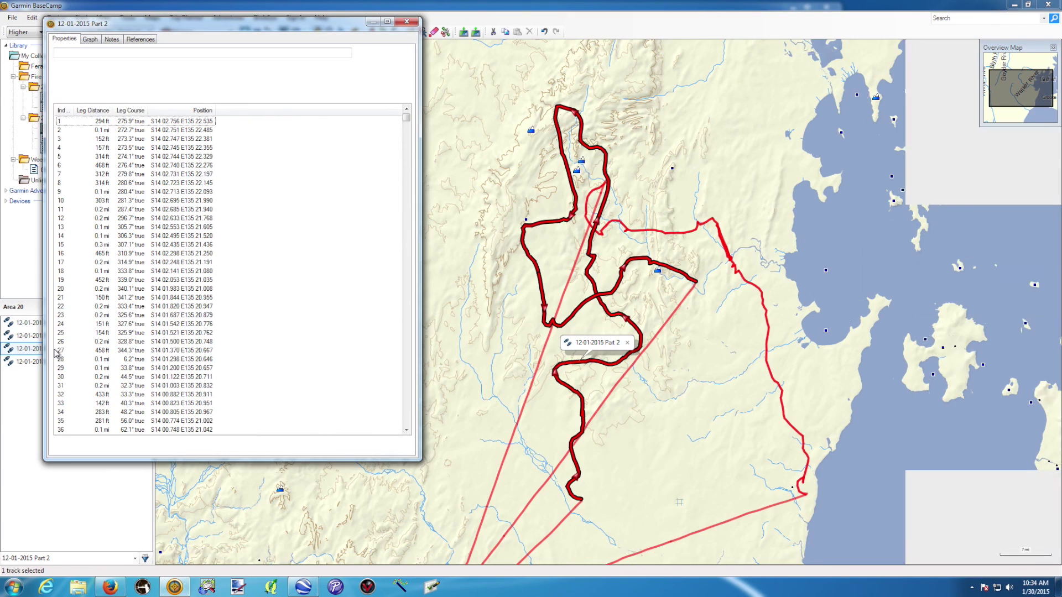
click(407, 53)
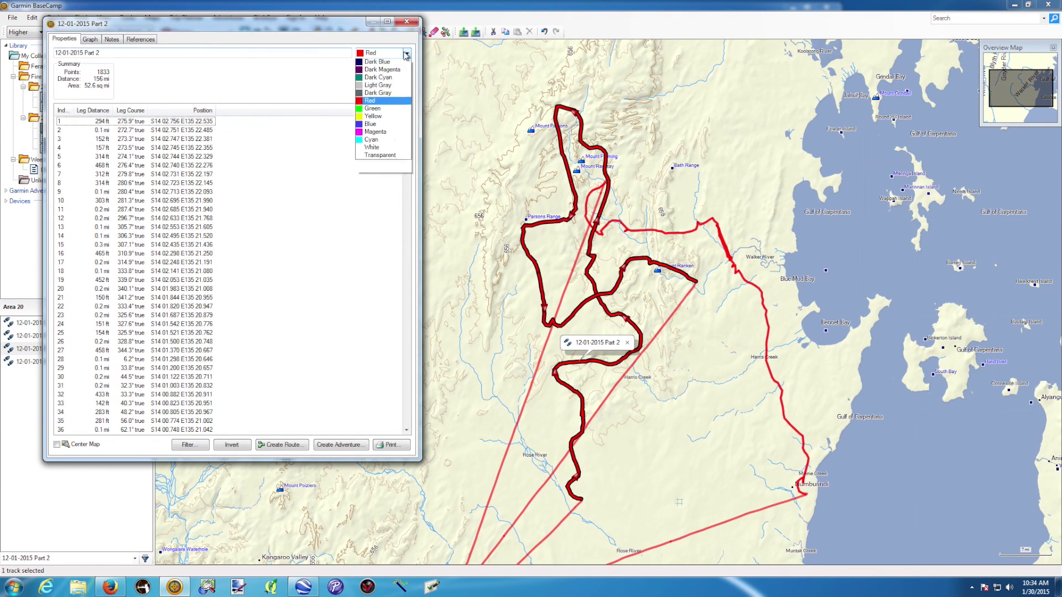
click(370, 157)
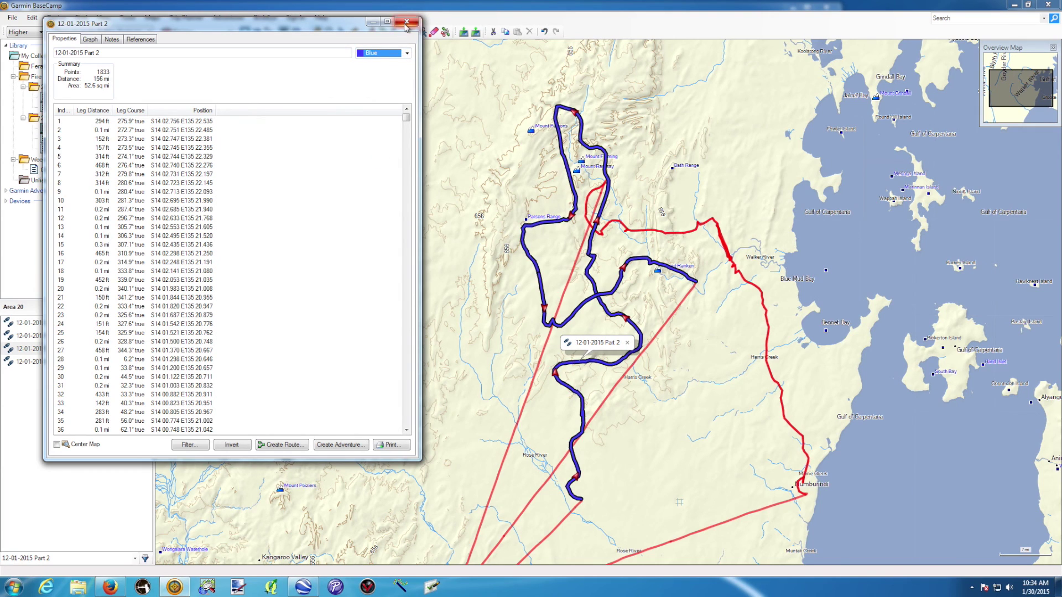
click(406, 22)
Step: Set the colour of the 12-01-2015 Part 3 track to Green and close its properties
double_click(41, 362)
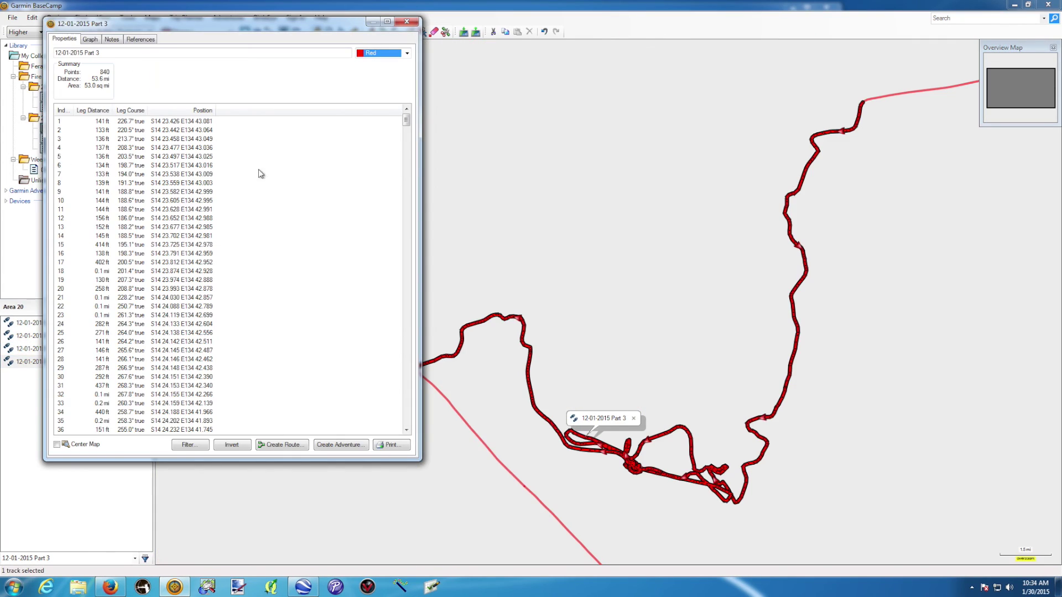
click(407, 54)
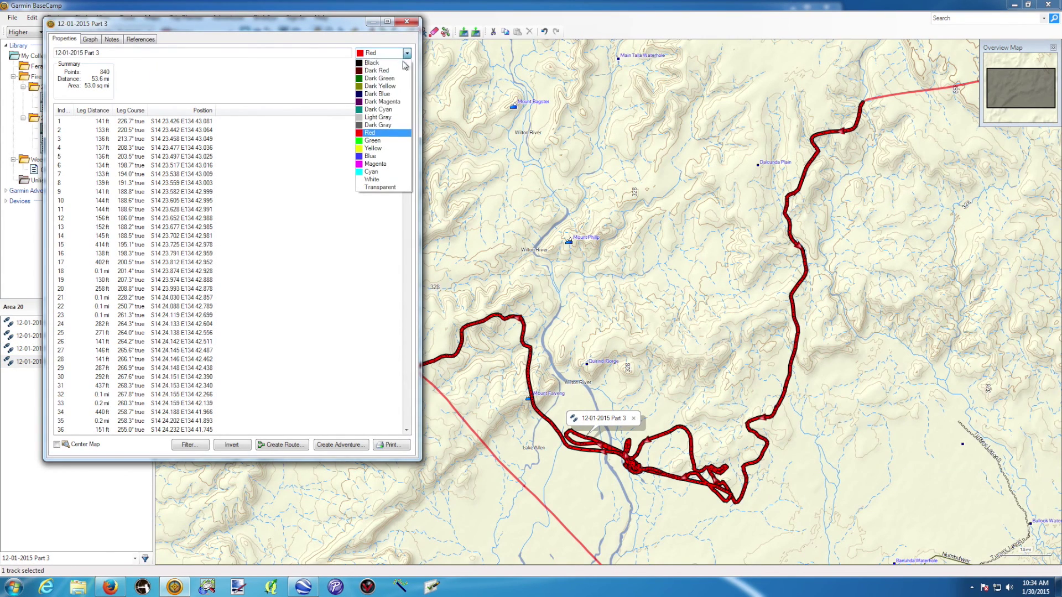
click(376, 141)
click(408, 22)
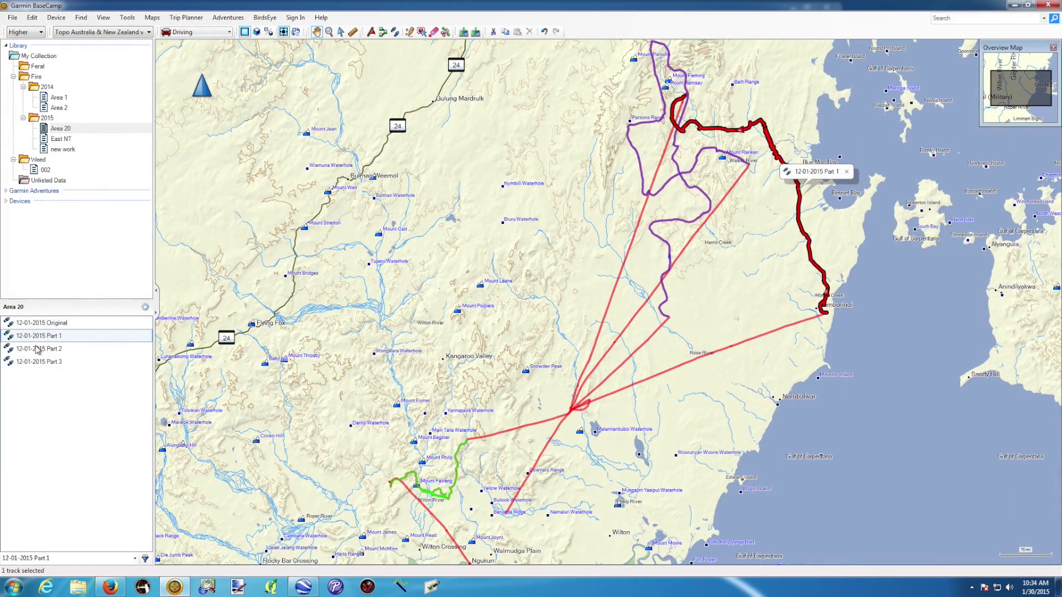
Step: Compare the coloured Part 1, Part 2 and Part 3 tracks of 12-01-2015 on the map
click(34, 347)
click(48, 339)
click(50, 360)
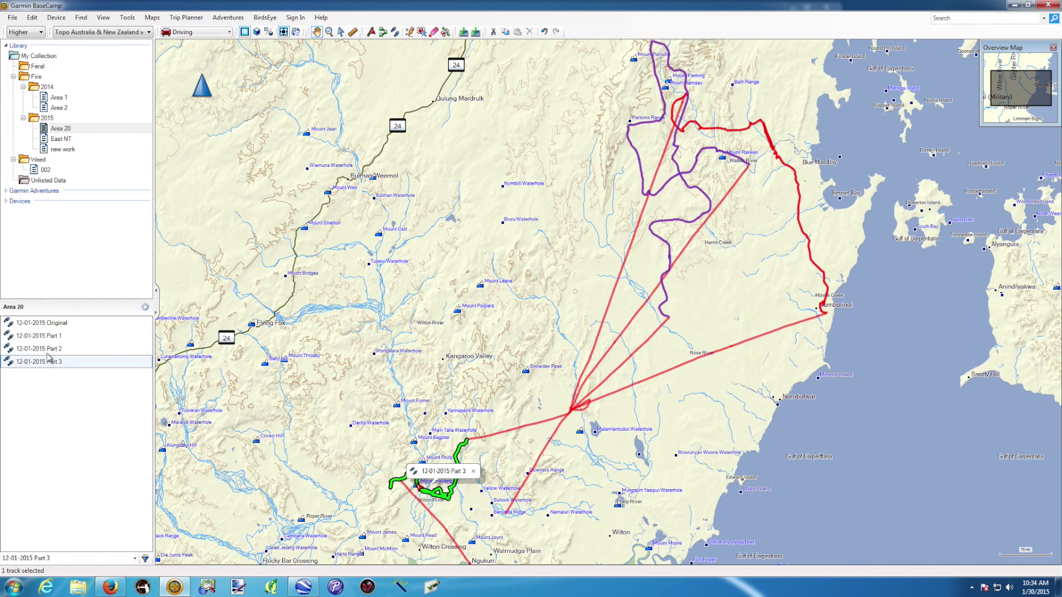
click(54, 339)
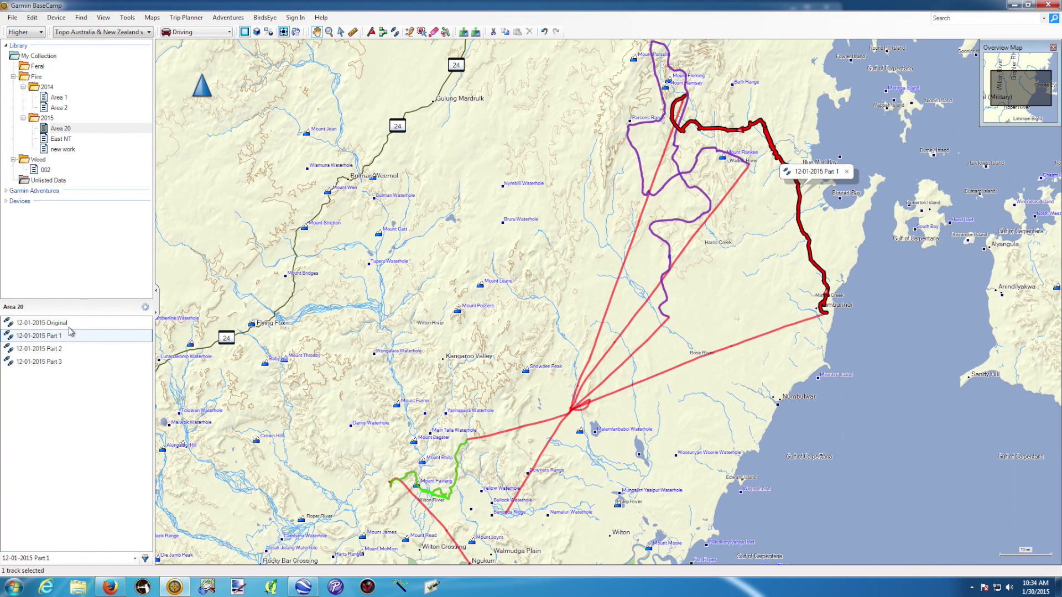
Step: Delete the 12-01-2015 Original track from the Area 20 list
click(66, 324)
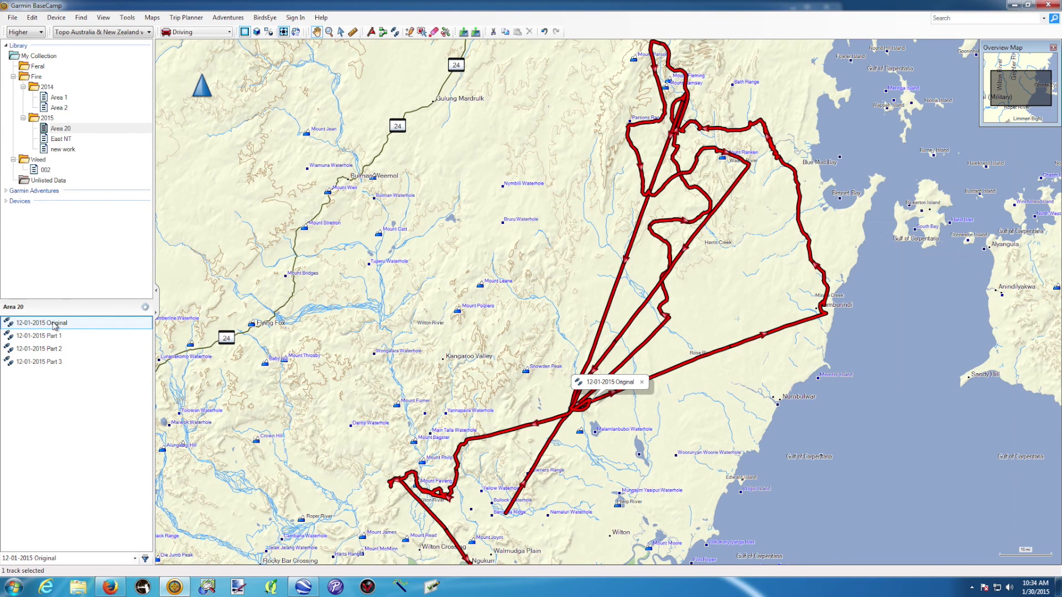
key(Delete)
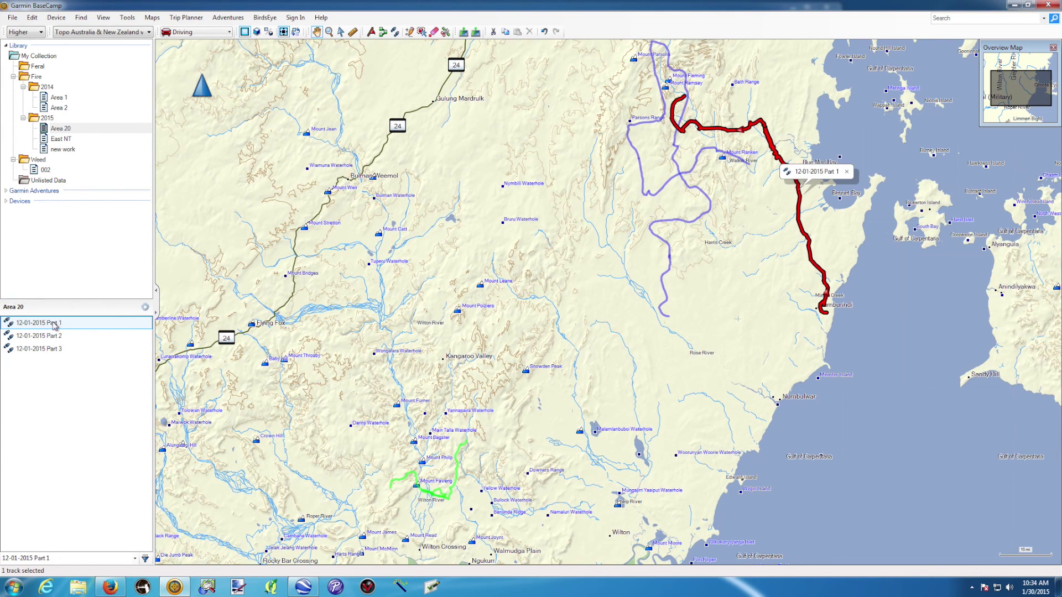
Step: Check the three part tracks kept in the Area 20 list by highlighting each of them on the map
click(53, 336)
click(52, 348)
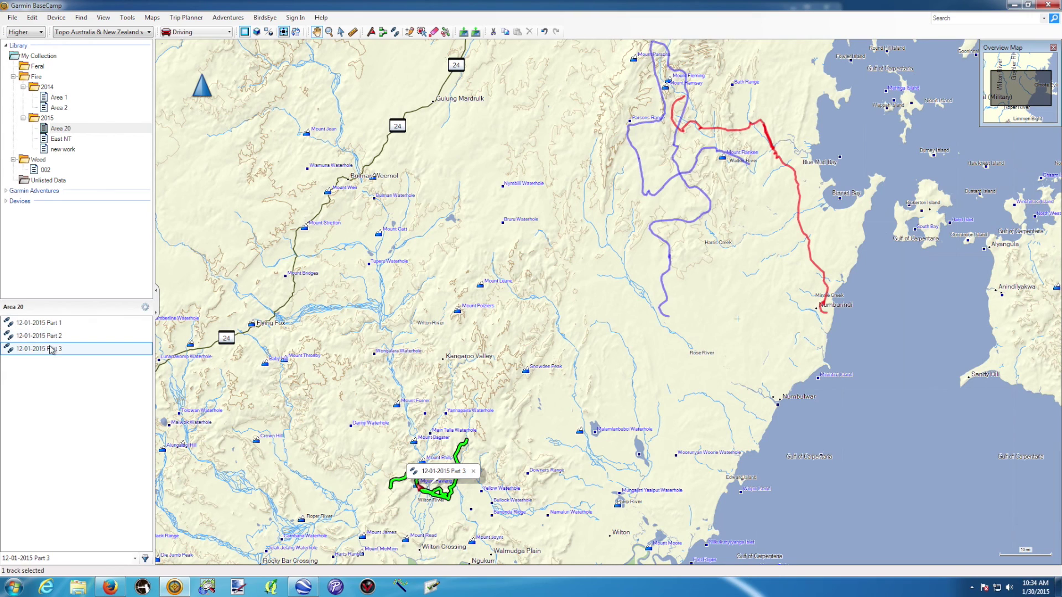
click(59, 129)
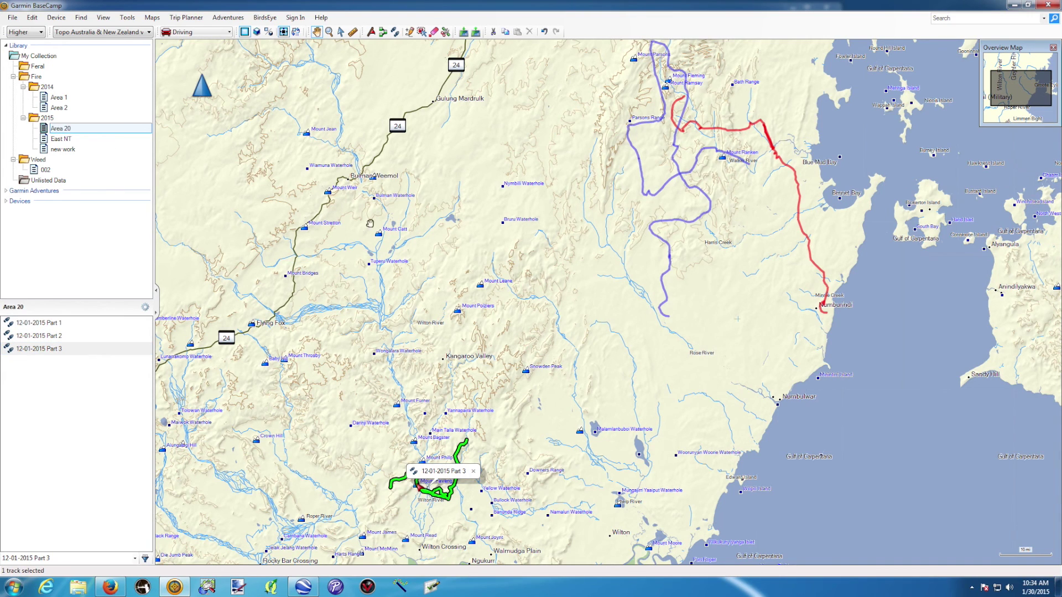
click(51, 323)
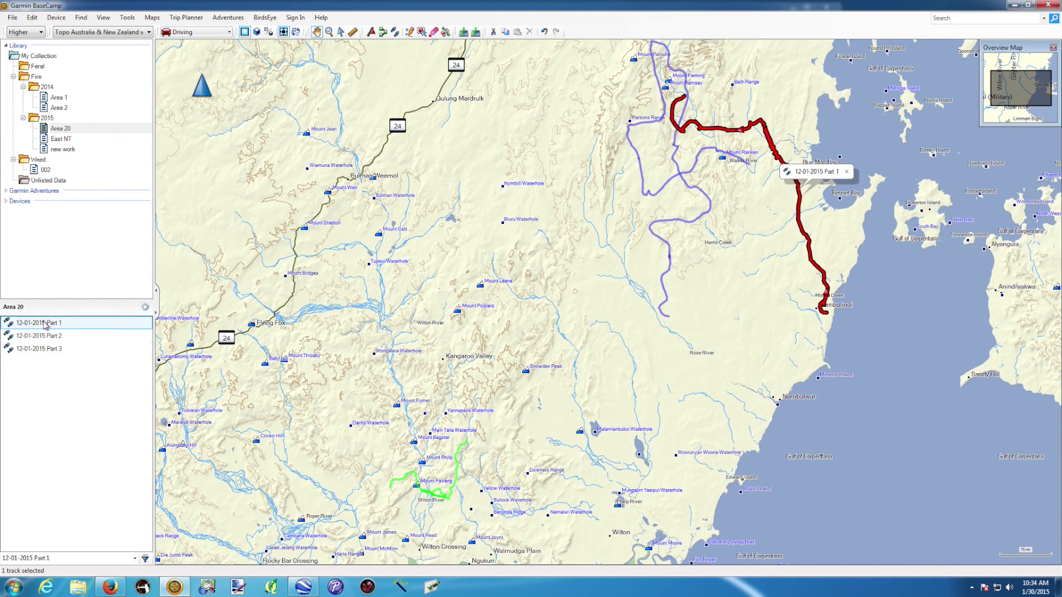
click(49, 336)
click(49, 348)
click(49, 324)
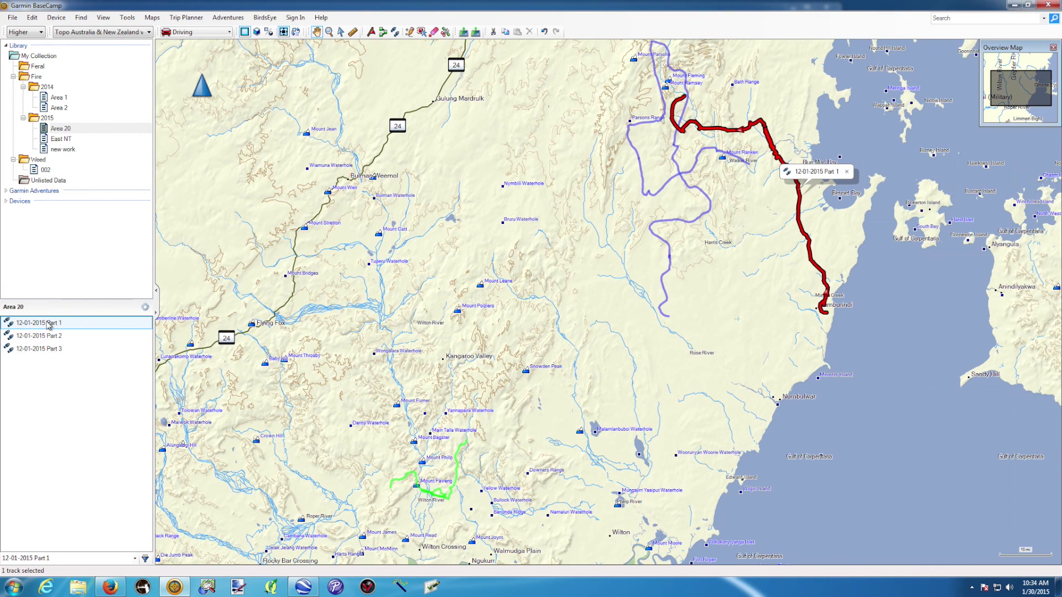